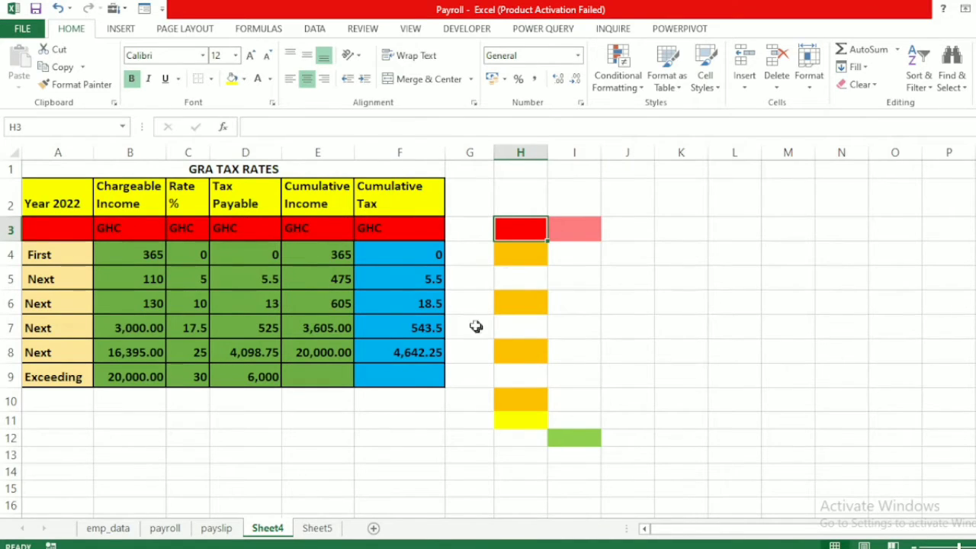
- Enter 5000 as the income in cell H3 and the heading TAX in cell I3
{"action": "type", "text": "5000"}
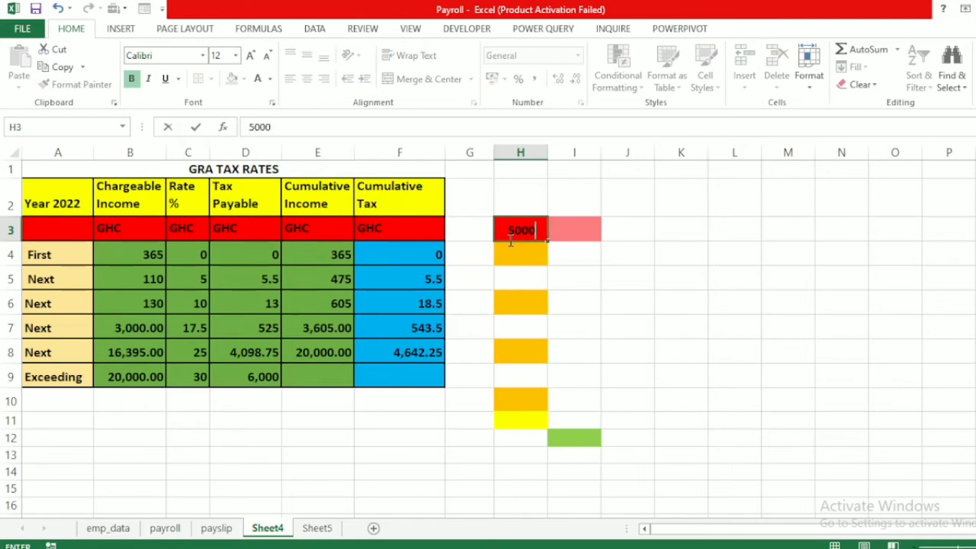
{"action": "key", "text": "Return"}
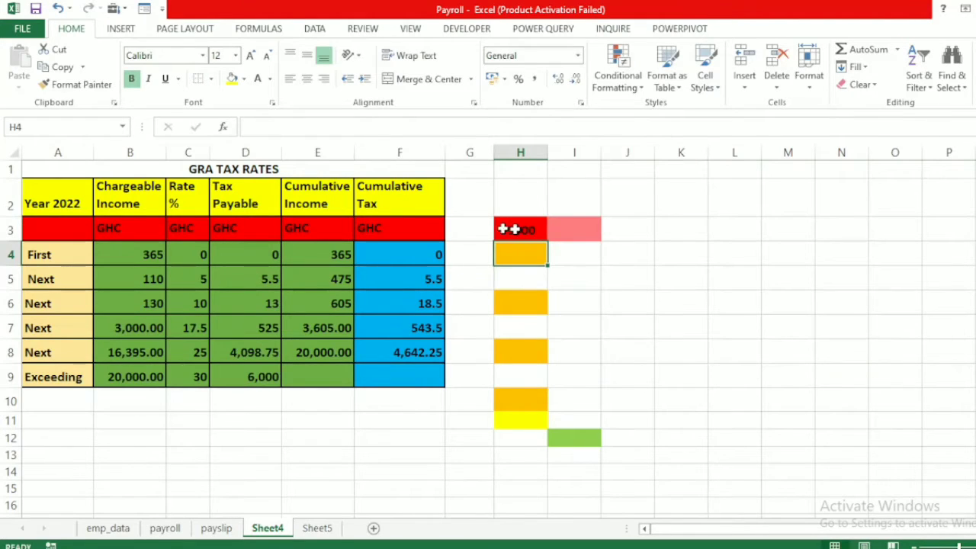
{"action": "left_click", "coordinate": [484, 247]}
{"action": "left_click", "coordinate": [523, 227]}
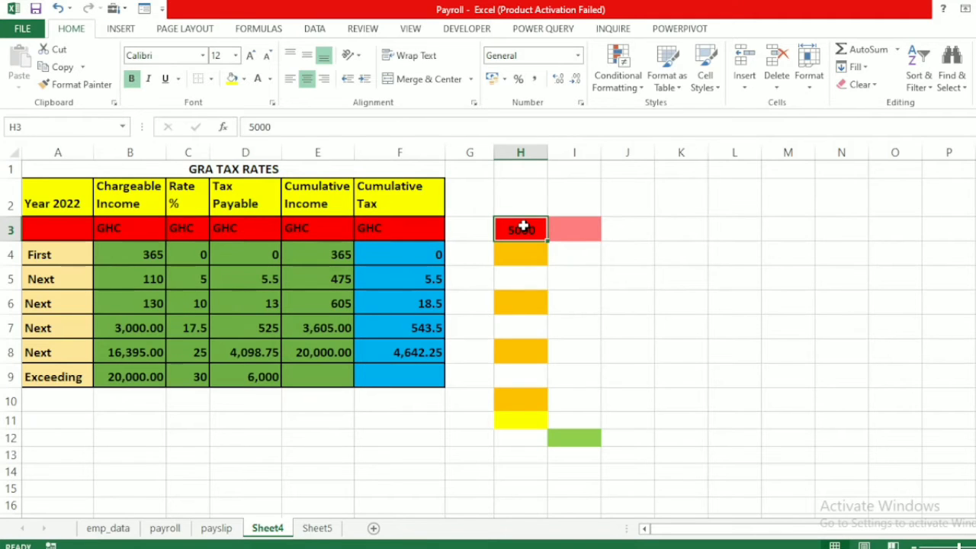
{"action": "left_click", "coordinate": [491, 253]}
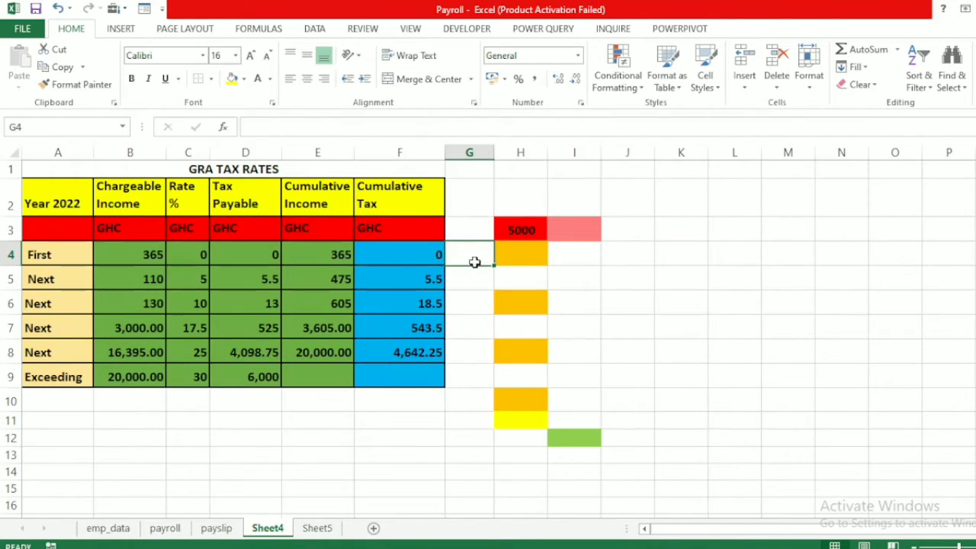
{"action": "left_click", "coordinate": [569, 230]}
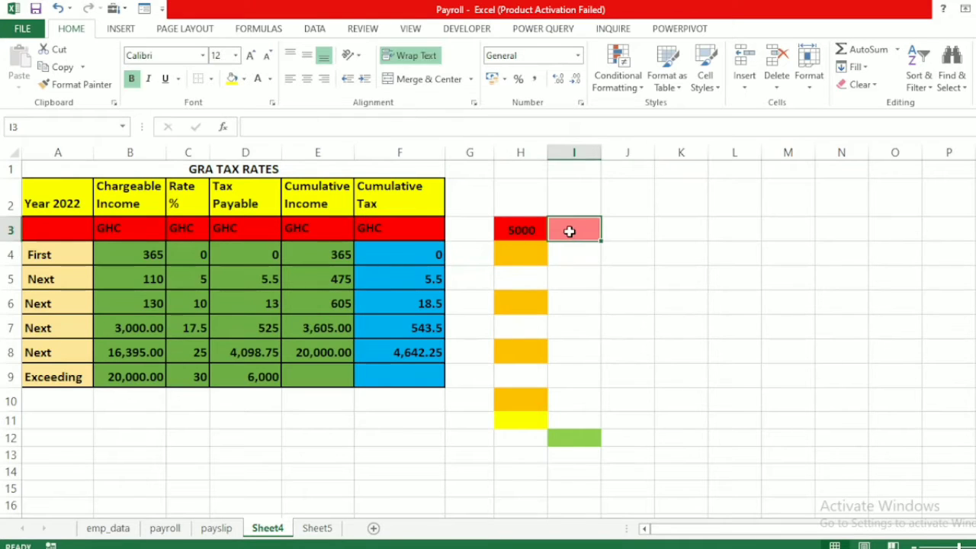
{"action": "type", "text": "TAX"}
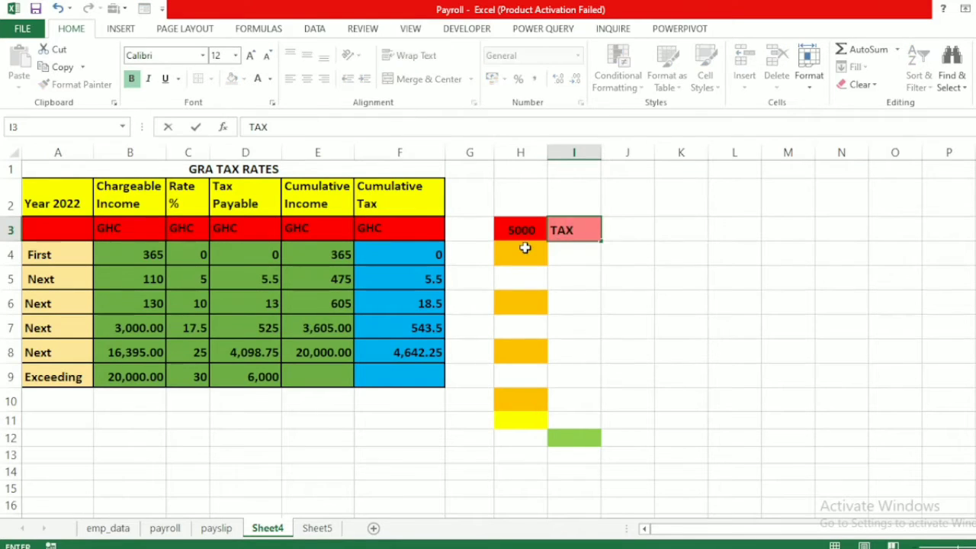
- Enter the first band's chargeable income of 365 in H4 and its tax of 0 in I4
{"action": "left_click", "coordinate": [523, 248]}
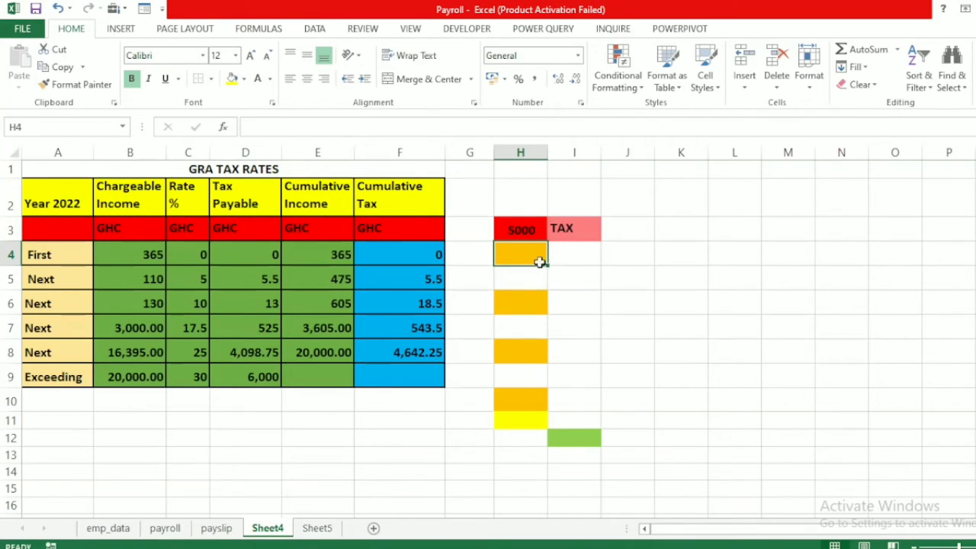
{"action": "left_click", "coordinate": [118, 254]}
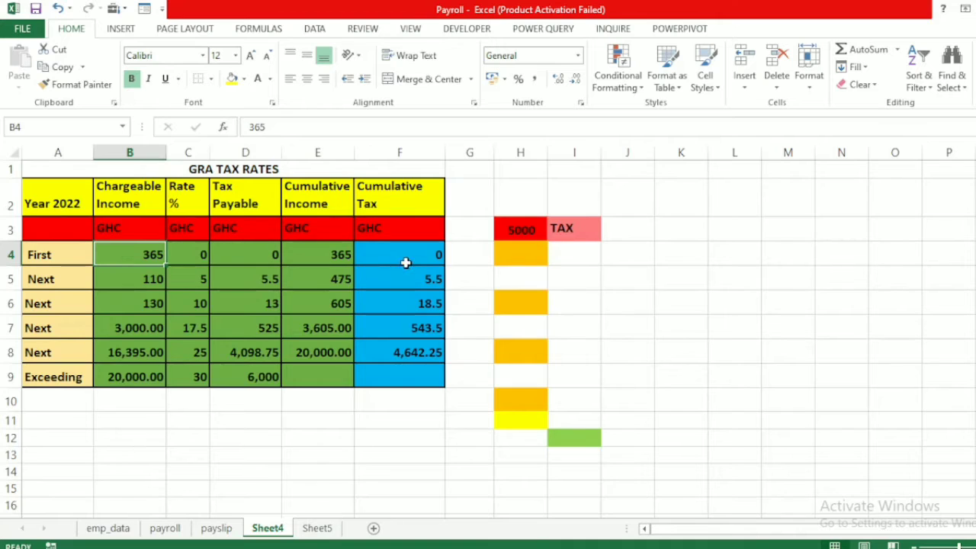
{"action": "left_click", "coordinate": [513, 259]}
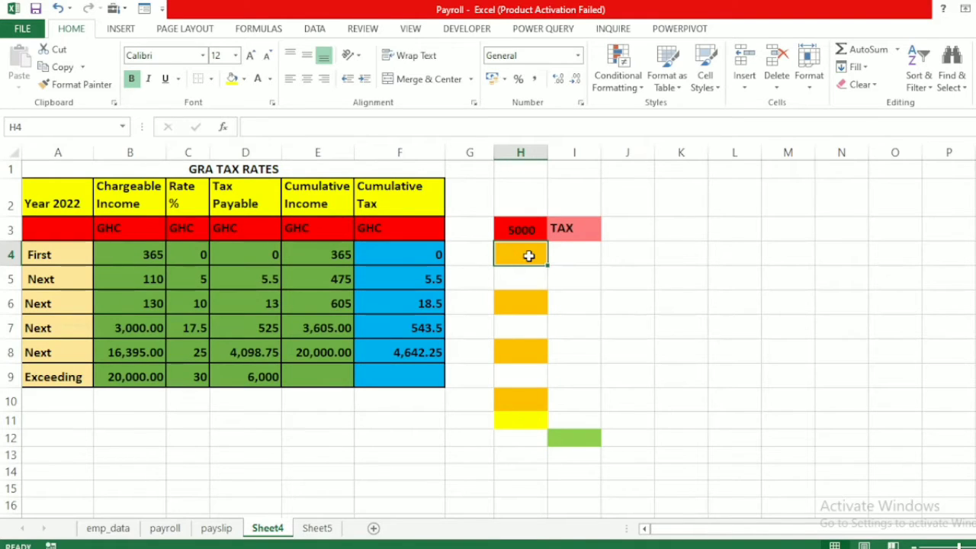
{"action": "type", "text": "365"}
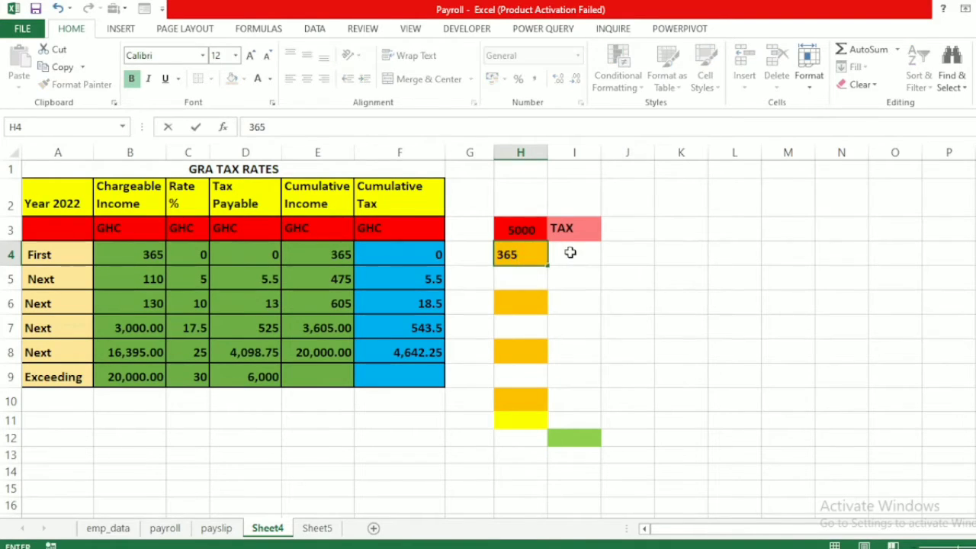
{"action": "left_click", "coordinate": [566, 254]}
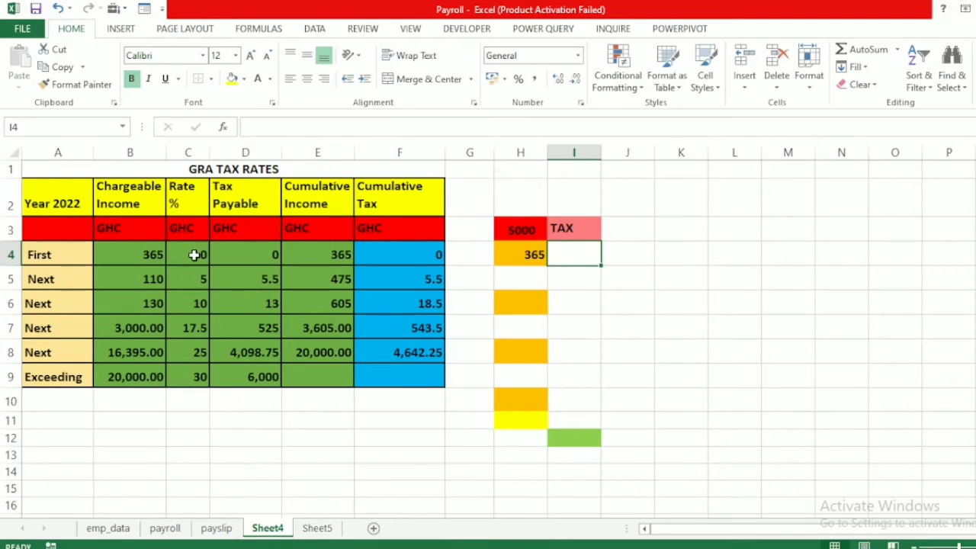
{"action": "type", "text": "0"}
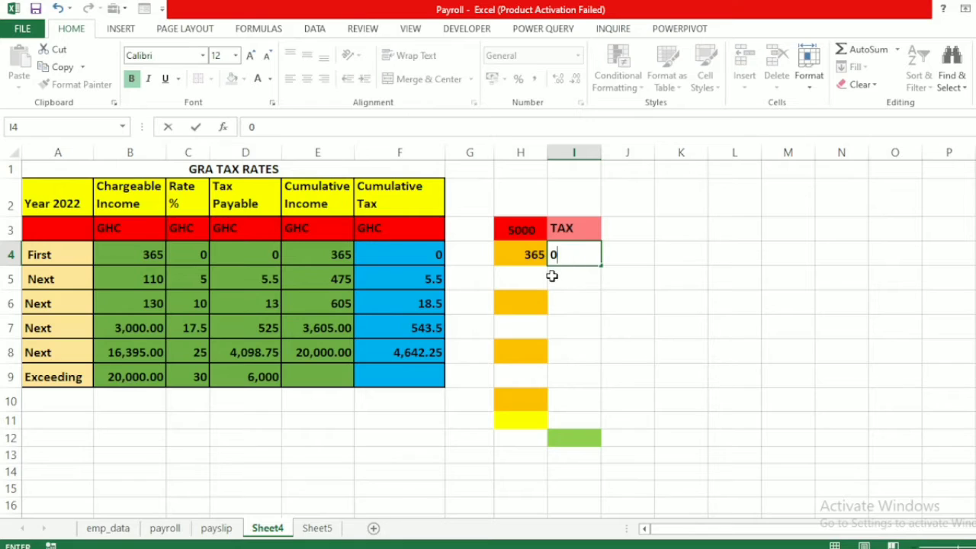
- Calculate the income remaining after the first band in H5 with the formula =H3-H4
{"action": "left_click", "coordinate": [522, 281]}
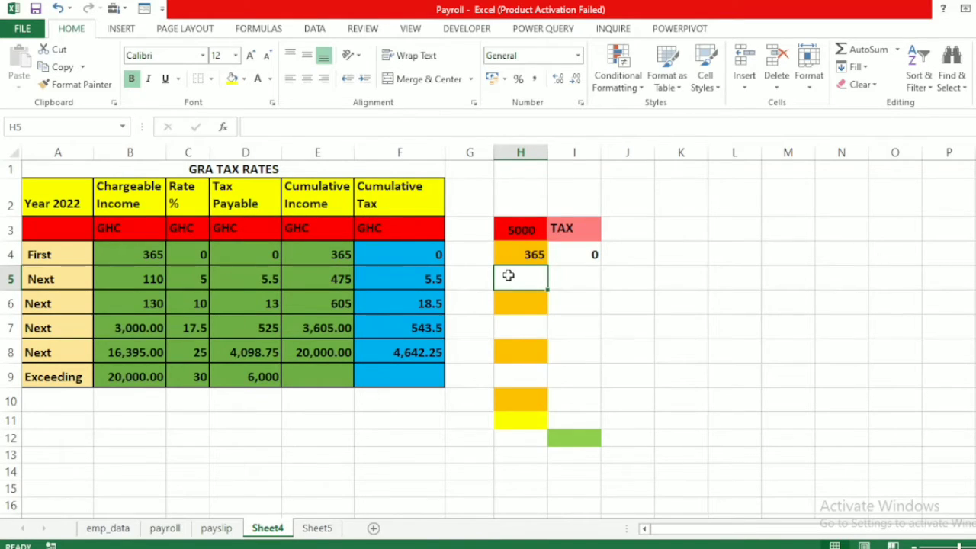
{"action": "type", "text": "="}
{"action": "left_click", "coordinate": [526, 231]}
{"action": "type", "text": "-"}
{"action": "left_click", "coordinate": [529, 253]}
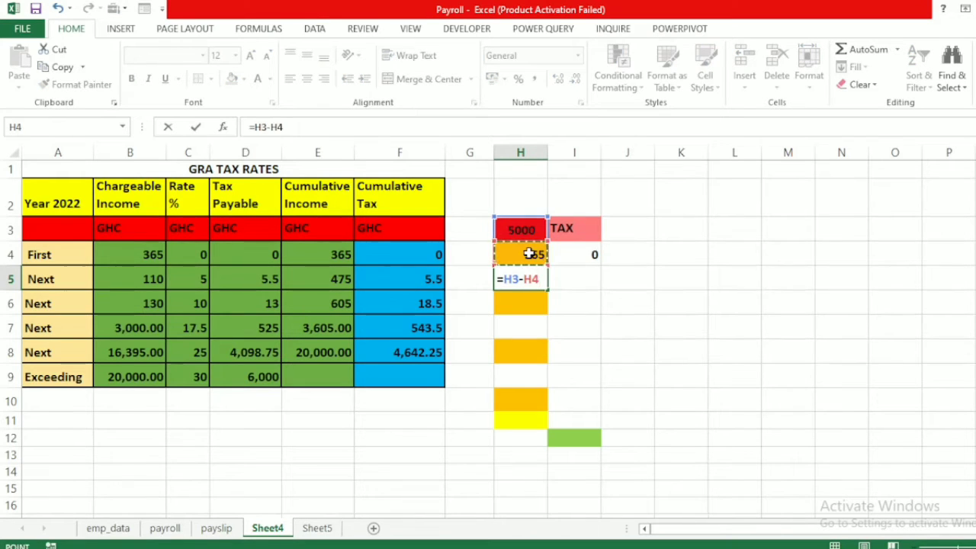
{"action": "key", "text": "Return"}
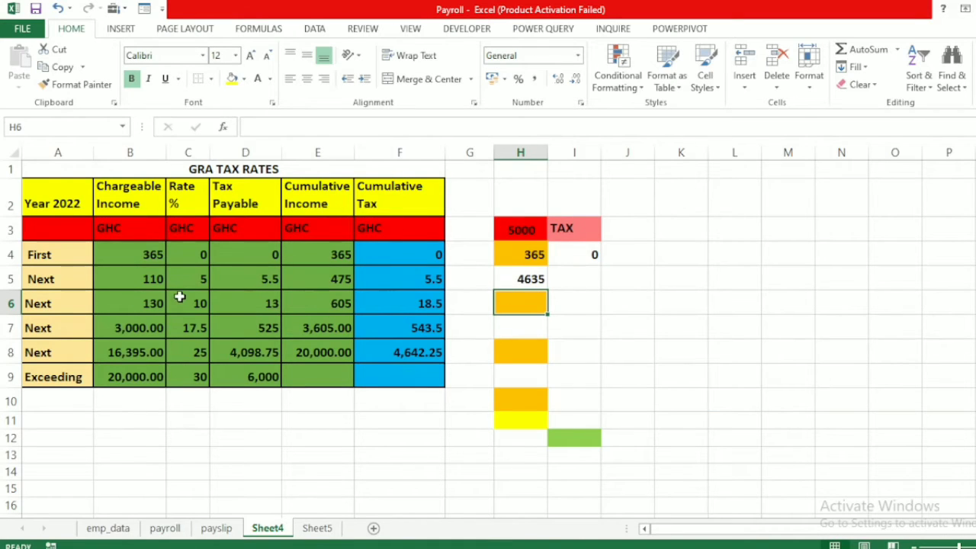
- Enter the second band's chargeable income of 110 in H6 and calculate its tax in I6 with =H6*5%
{"action": "left_click", "coordinate": [139, 279]}
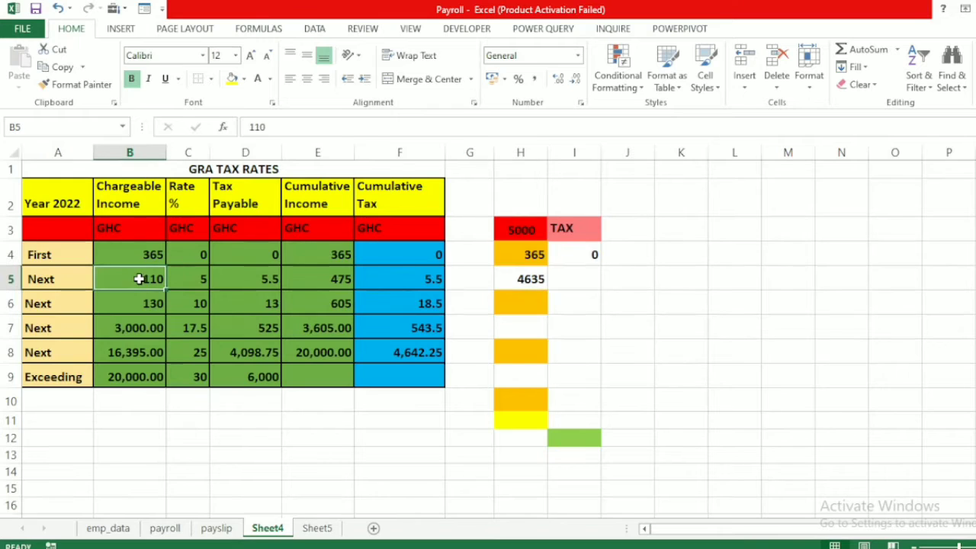
{"action": "left_click", "coordinate": [516, 305]}
{"action": "type", "text": "110"}
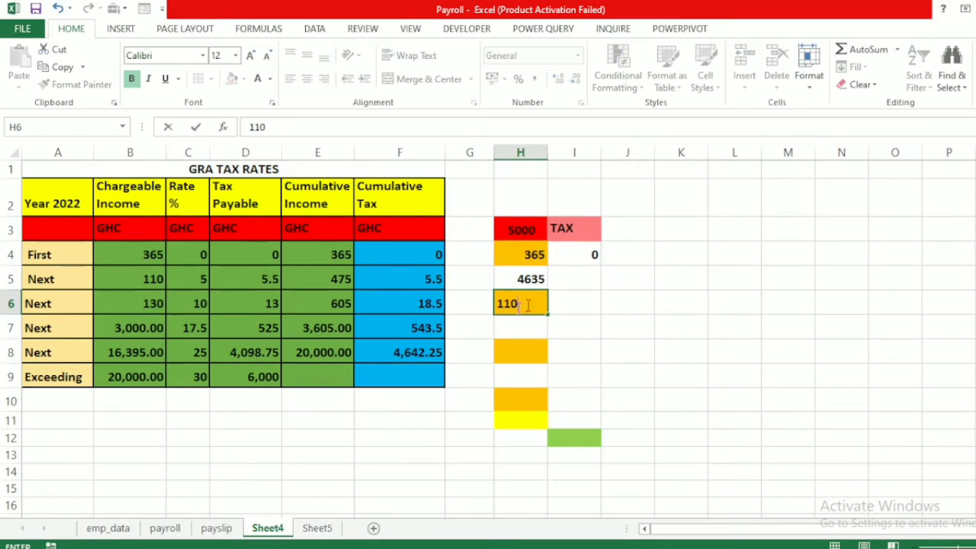
{"action": "left_click", "coordinate": [575, 306]}
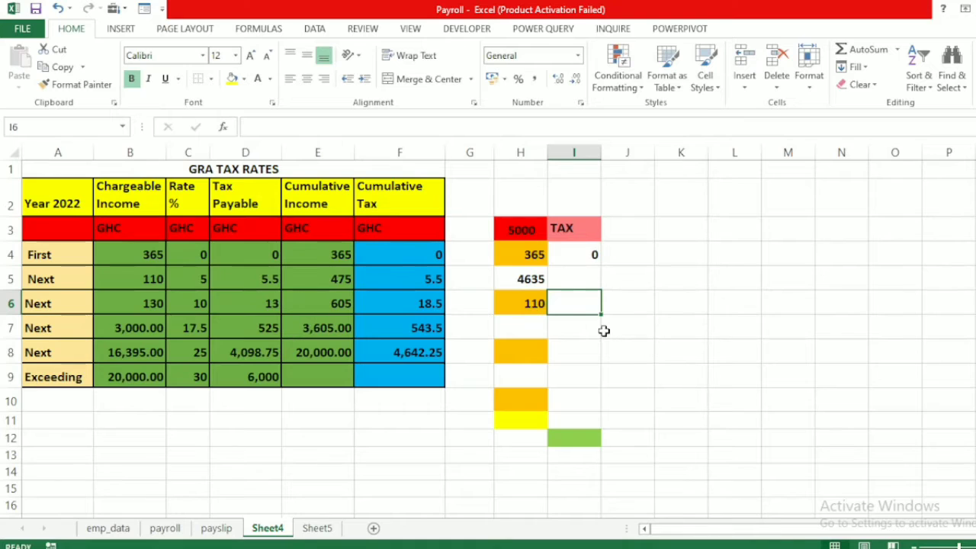
{"action": "type", "text": "=110"}
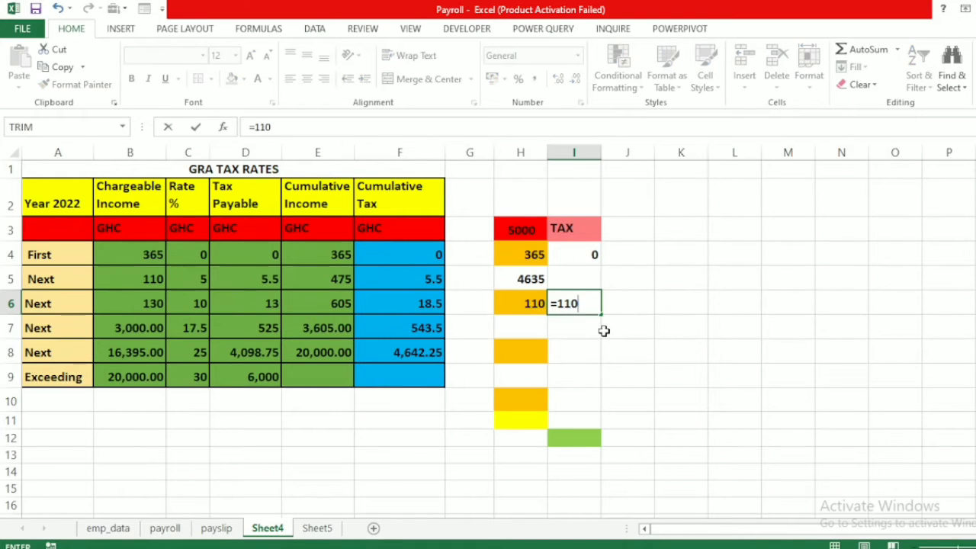
{"action": "key", "text": "BackSpace"}
{"action": "key", "text": "BackSpace"}
{"action": "left_click", "coordinate": [534, 303]}
{"action": "type", "text": "*5"}
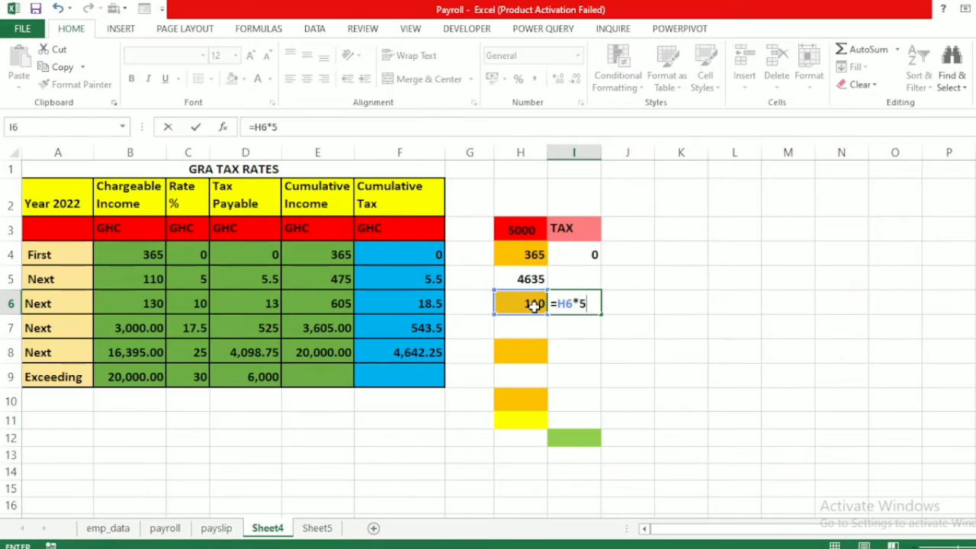
{"action": "type", "text": "%"}
{"action": "key", "text": "Return"}
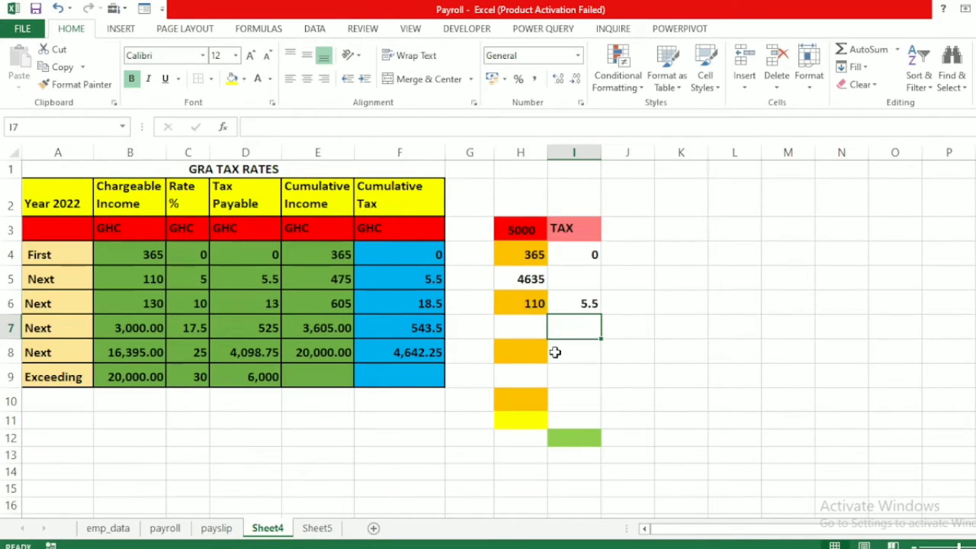
- Calculate the income remaining after the second band in H7 with the formula =H5-H6
{"action": "left_click", "coordinate": [508, 328]}
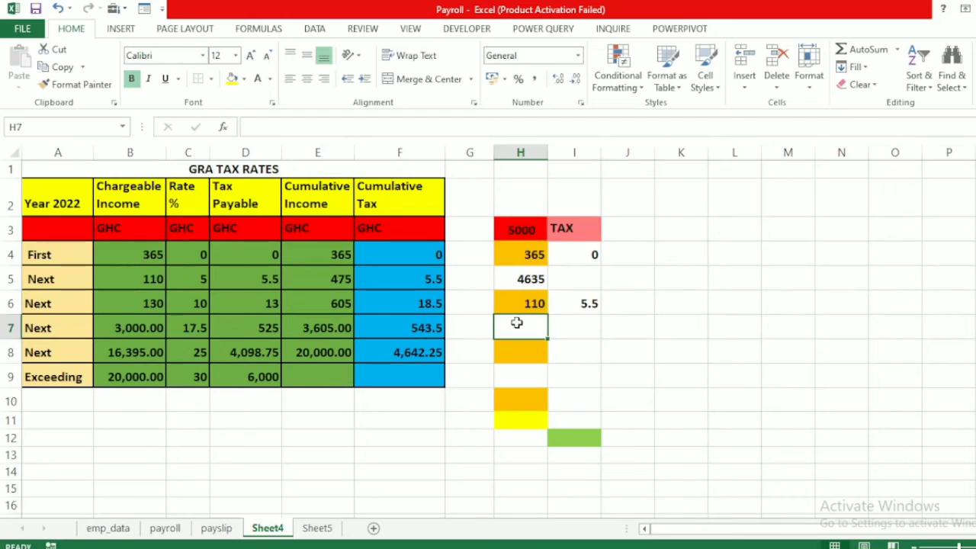
{"action": "type", "text": "="}
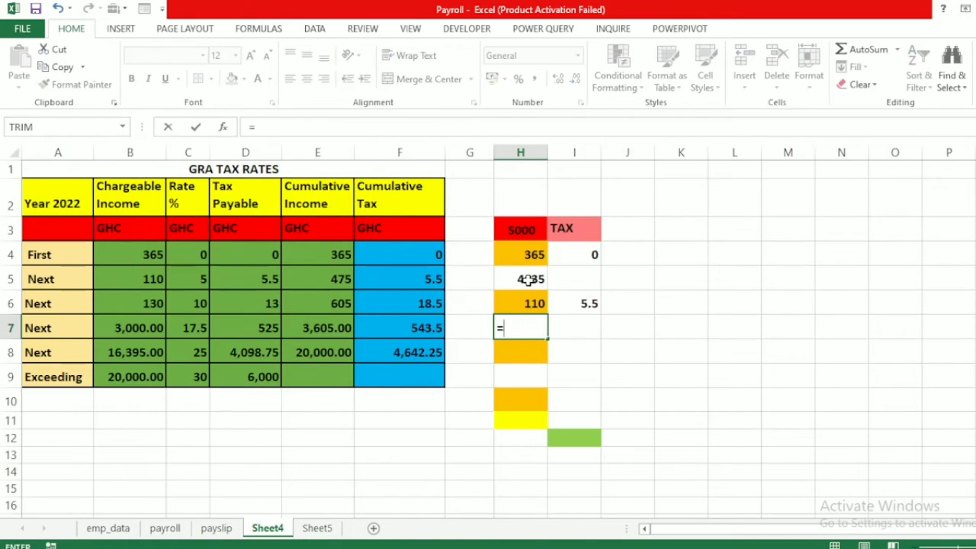
{"action": "left_click", "coordinate": [528, 279]}
{"action": "type", "text": "-"}
{"action": "left_click", "coordinate": [526, 307]}
{"action": "key", "text": "Return"}
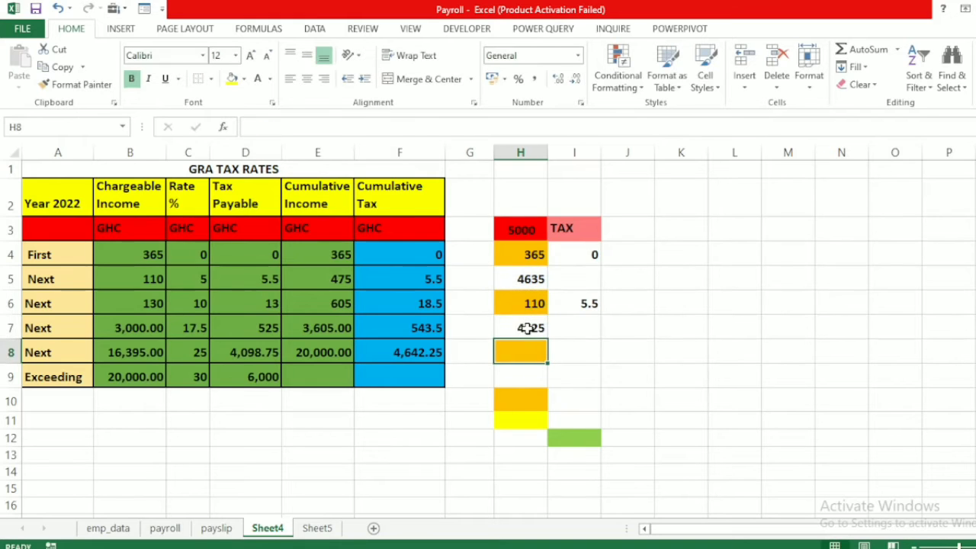
- Enter the third band's chargeable income of 130 in H8 and calculate its tax in I8 with =H8*10%
{"action": "left_click", "coordinate": [528, 327]}
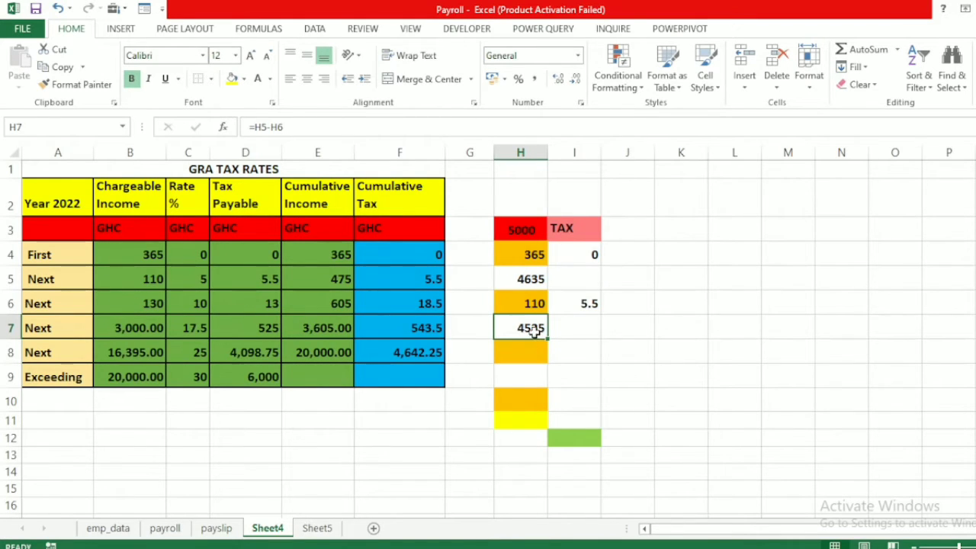
{"action": "left_click", "coordinate": [521, 352]}
{"action": "type", "text": "130"}
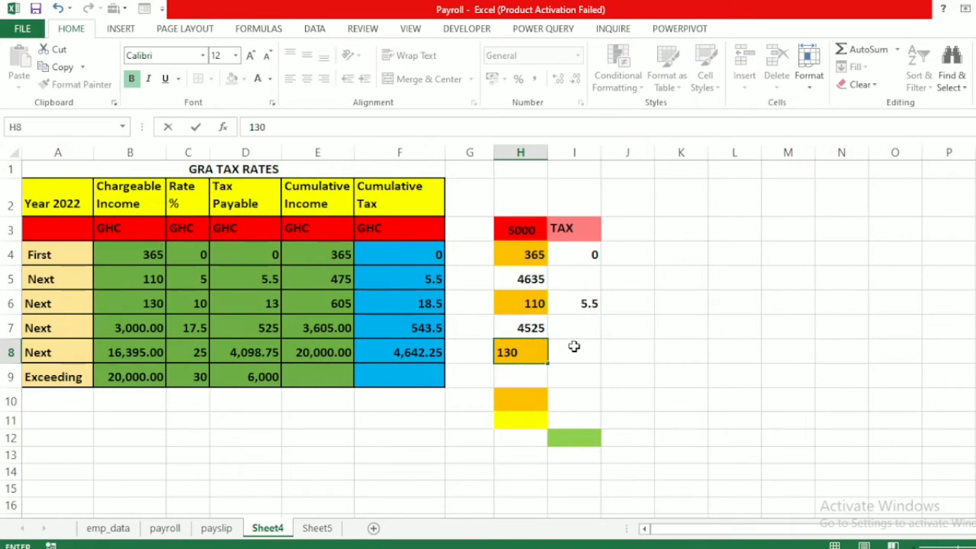
{"action": "left_click", "coordinate": [572, 345]}
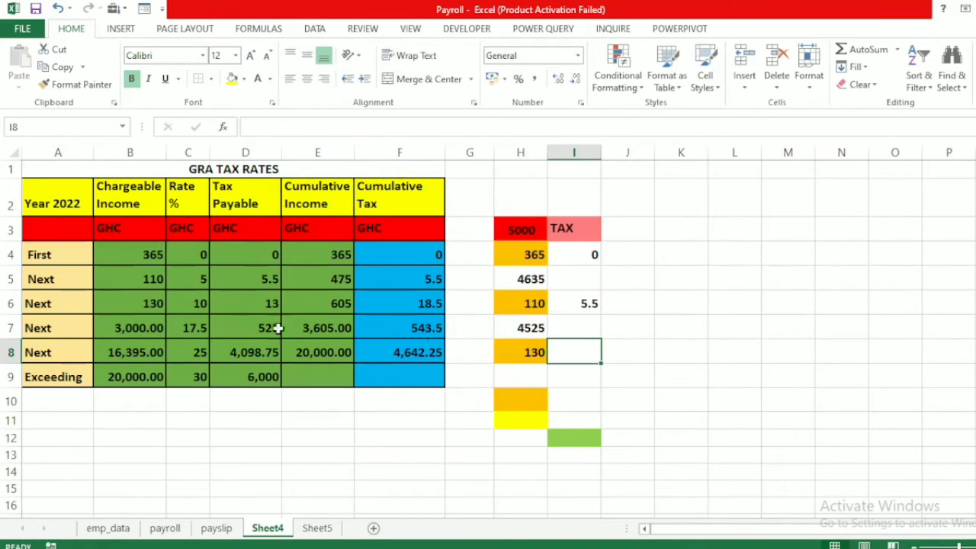
{"action": "type", "text": "="}
{"action": "left_click", "coordinate": [513, 350]}
{"action": "type", "text": "*10%"}
{"action": "key", "text": "Return"}
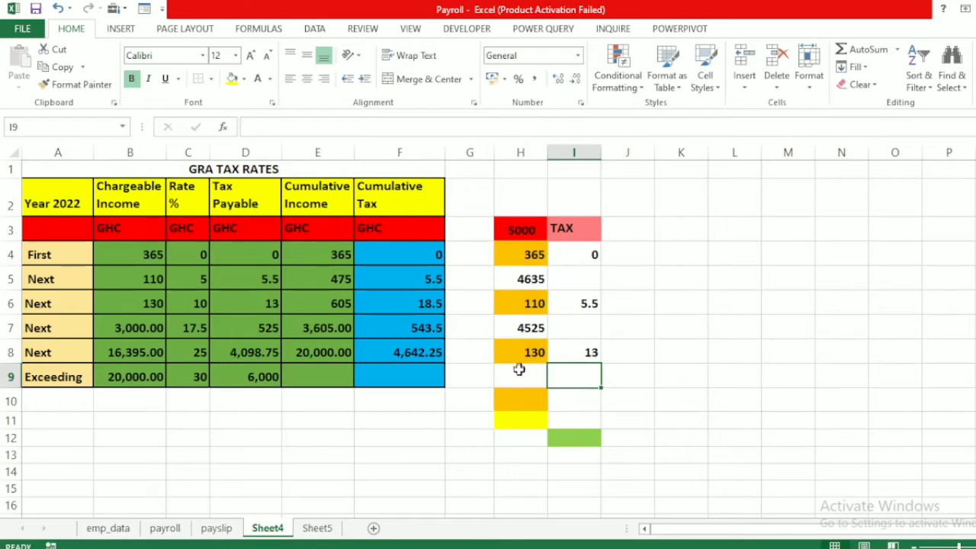
{"action": "left_click", "coordinate": [518, 371]}
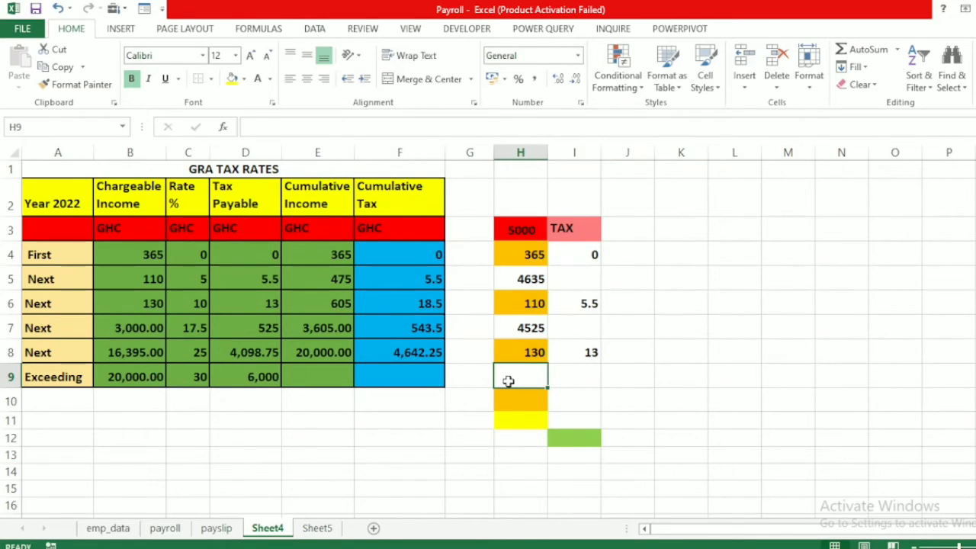
{"action": "type", "text": "4525-"}
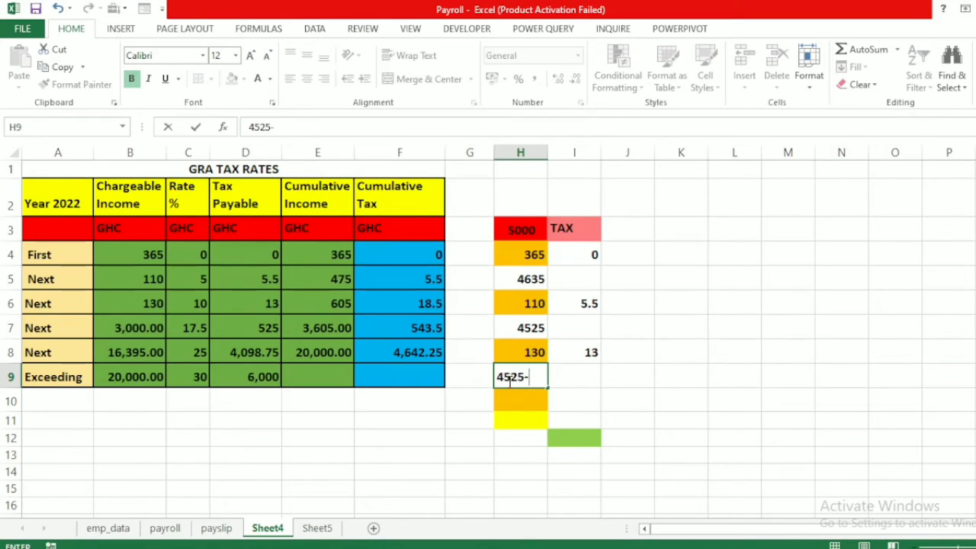
{"action": "left_click", "coordinate": [532, 352]}
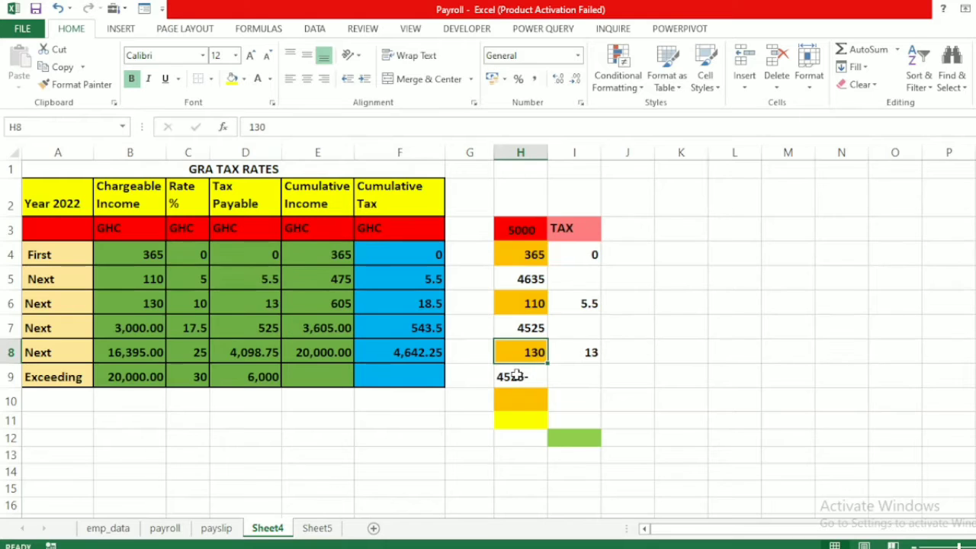
- Calculate the income remaining after the third band in H9 with the formula =H7-H8
{"action": "left_click", "coordinate": [516, 376]}
{"action": "type", "text": "="}
{"action": "left_click", "coordinate": [535, 326]}
{"action": "type", "text": "-"}
{"action": "left_click", "coordinate": [521, 350]}
{"action": "key", "text": "Return"}
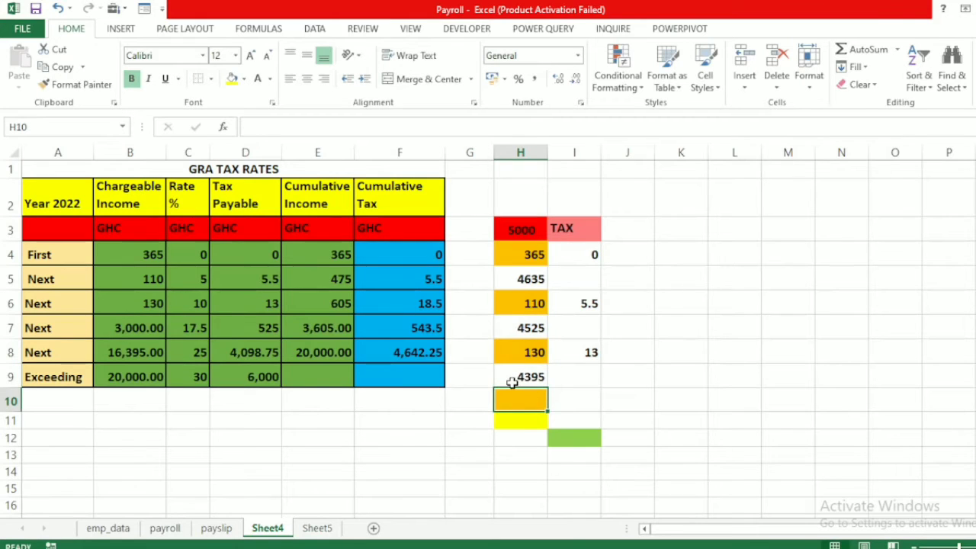
- Enter the fourth band's chargeable income of 3000 in H10 and calculate its tax in I10 with =H10*17.5%
{"action": "left_click", "coordinate": [511, 382]}
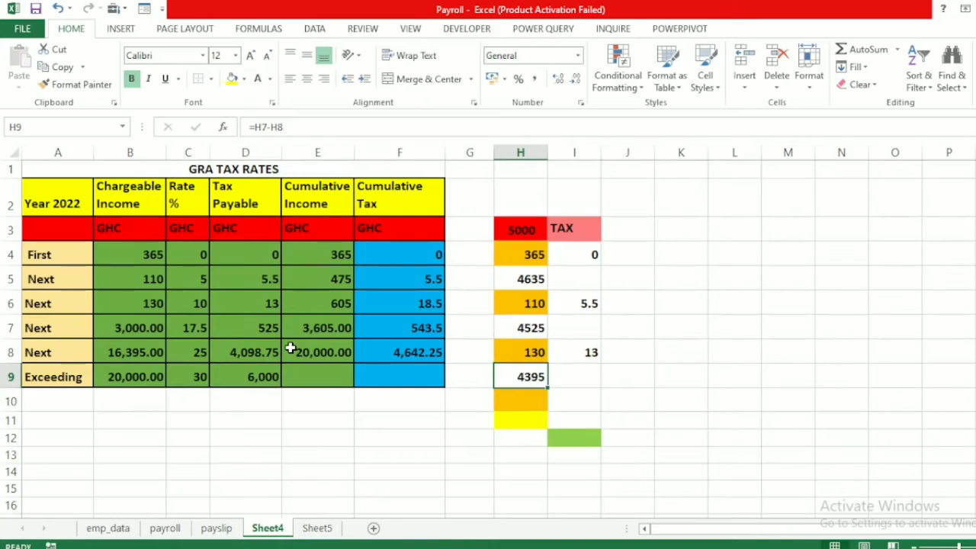
{"action": "left_click", "coordinate": [142, 327]}
{"action": "double_click", "coordinate": [524, 391]}
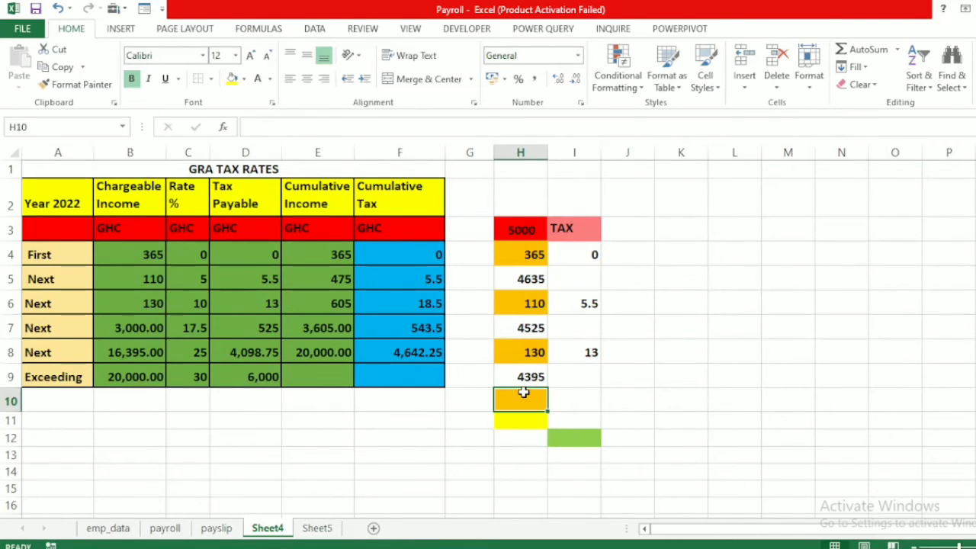
{"action": "type", "text": "3000"}
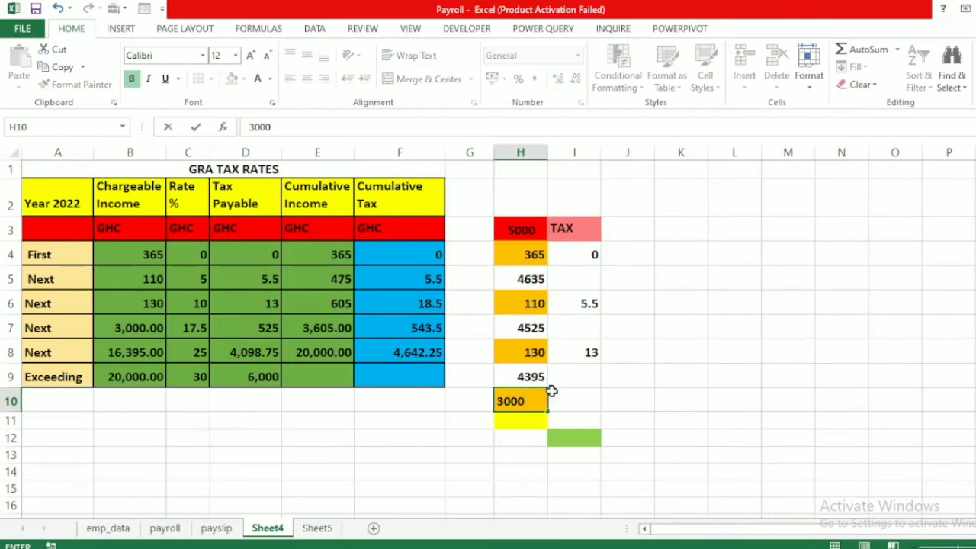
{"action": "left_click", "coordinate": [562, 394]}
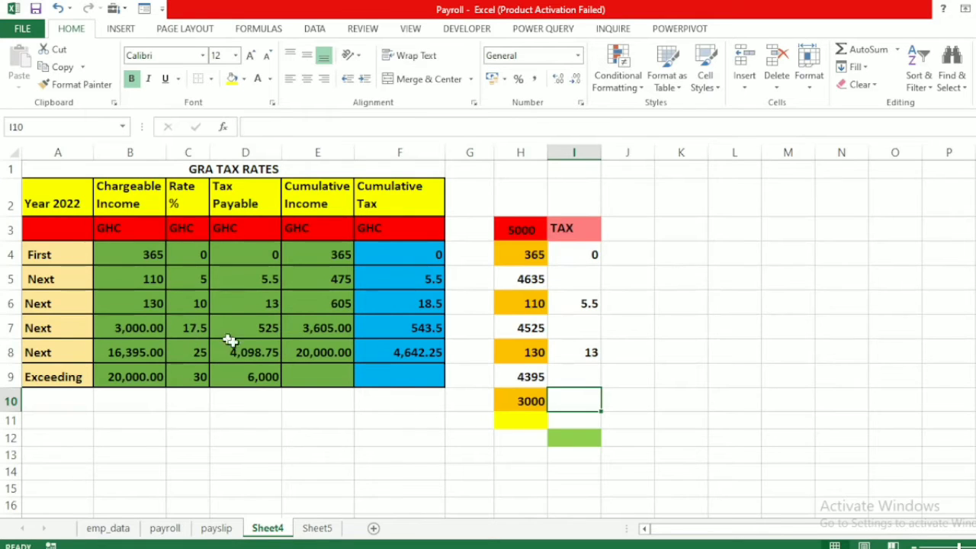
{"action": "type", "text": "="}
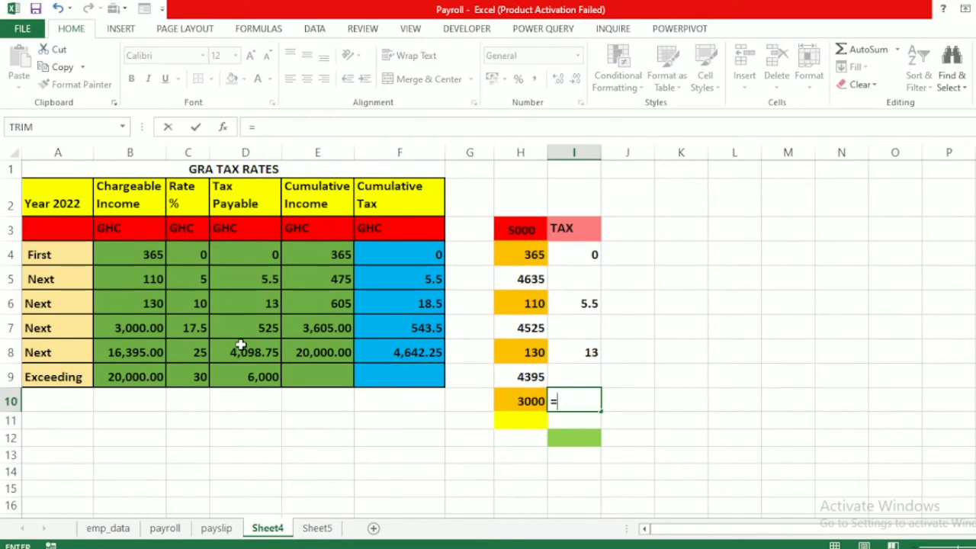
{"action": "left_click", "coordinate": [520, 395]}
{"action": "type", "text": "*17.5%"}
{"action": "key", "text": "Return"}
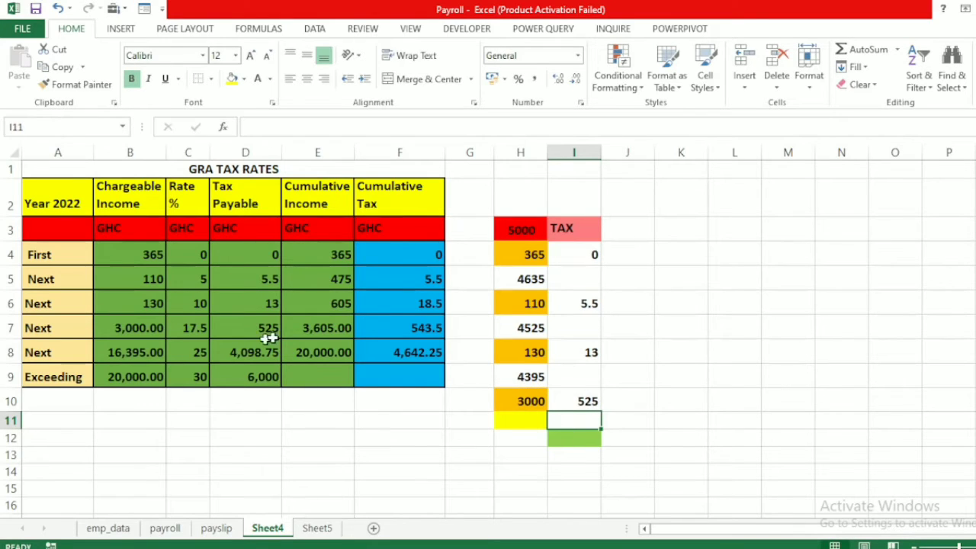
- Calculate the income remaining after the fourth band in H11 with the formula =H9-H10
{"action": "left_click", "coordinate": [499, 418]}
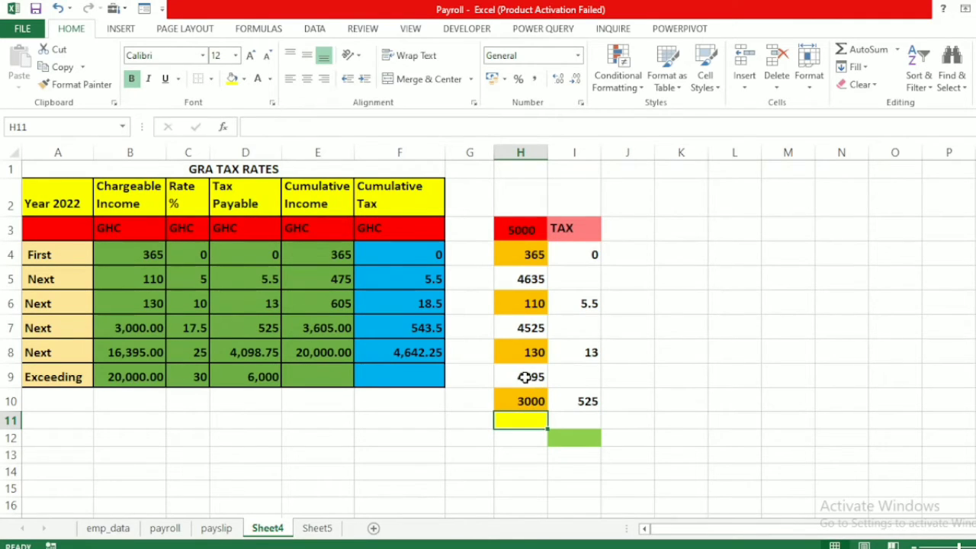
{"action": "type", "text": "="}
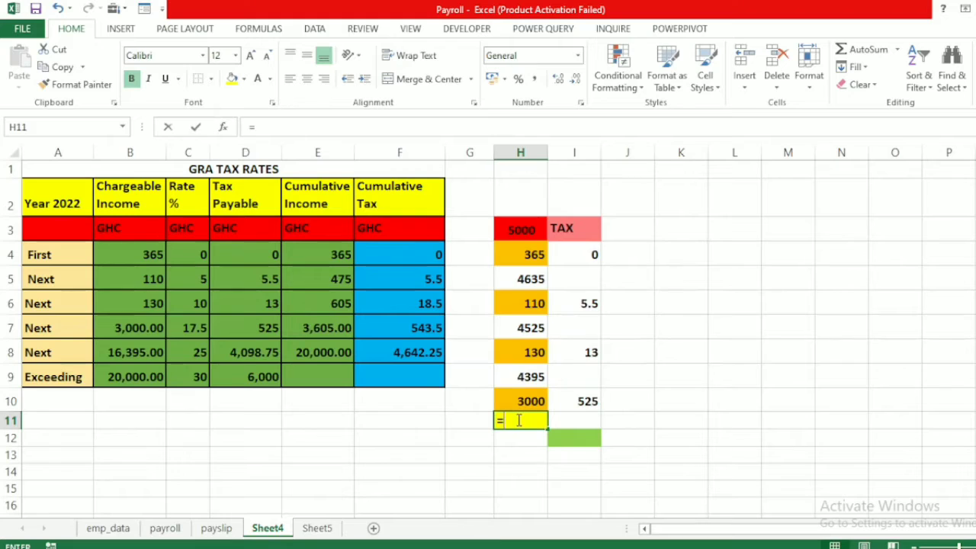
{"action": "left_click", "coordinate": [531, 377]}
{"action": "type", "text": "-"}
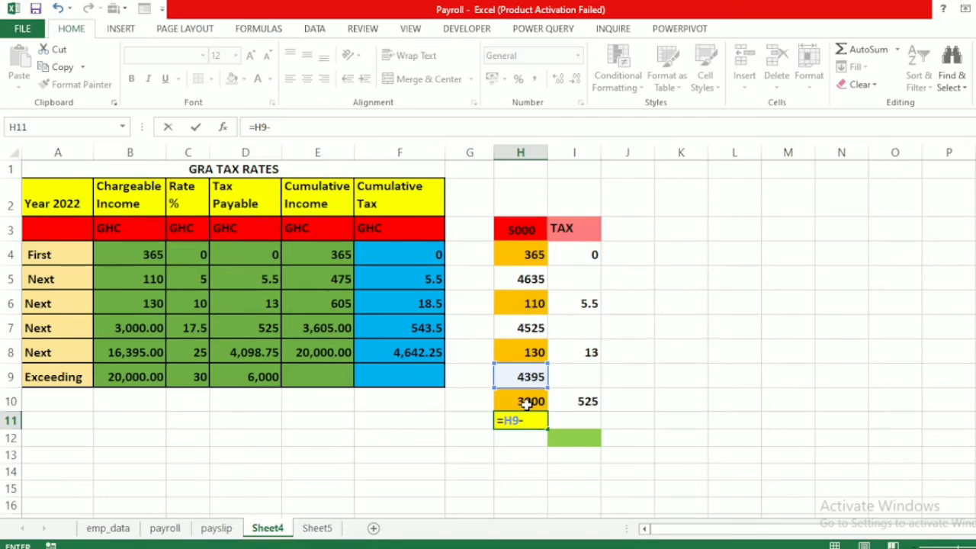
{"action": "left_click", "coordinate": [526, 402]}
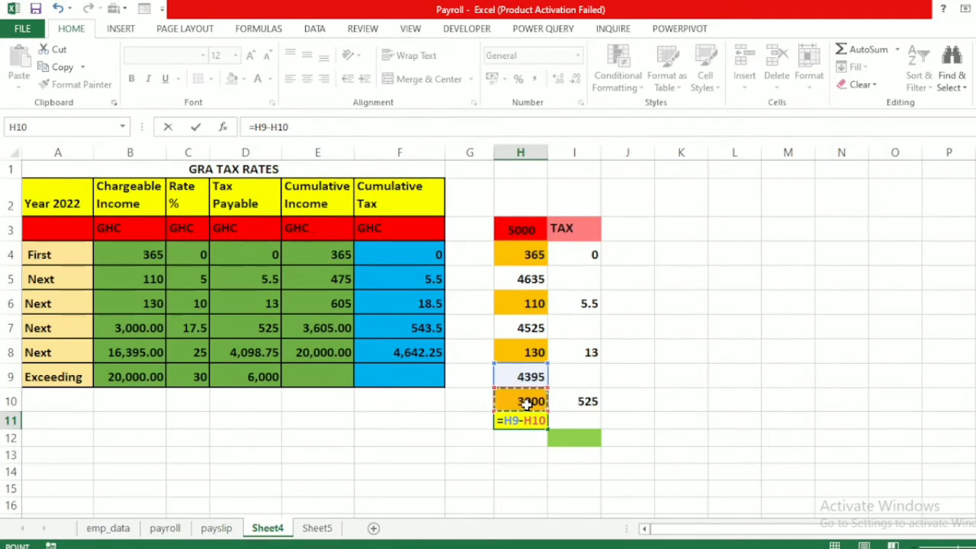
{"action": "key", "text": "Return"}
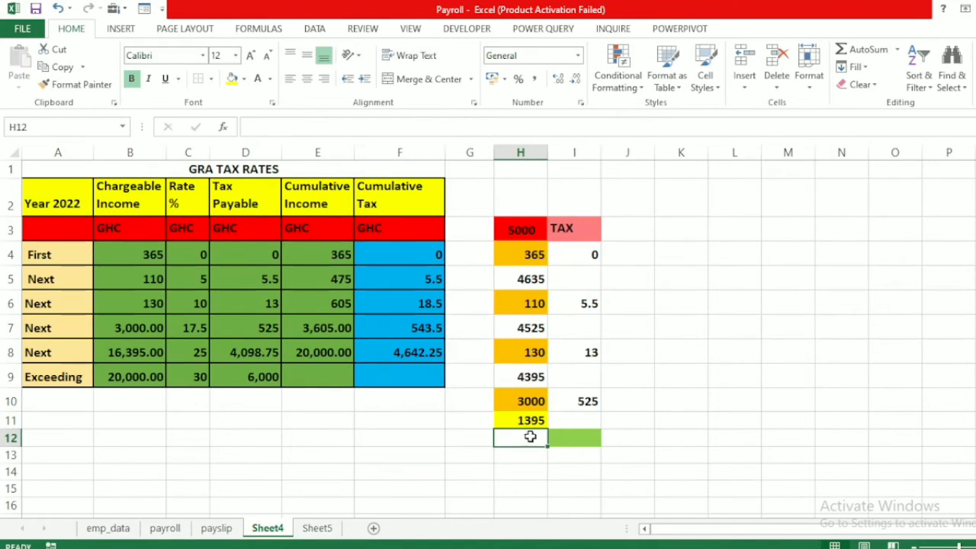
- Calculate the tax on the remaining income in I11 at the fifth band's rate with the formula =H11*25%
{"action": "left_click", "coordinate": [526, 421]}
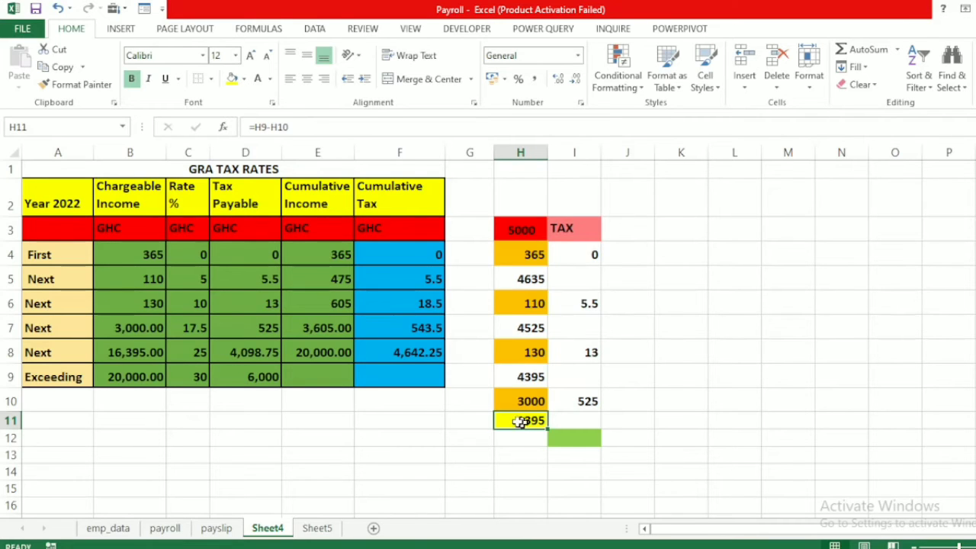
{"action": "left_click", "coordinate": [133, 352]}
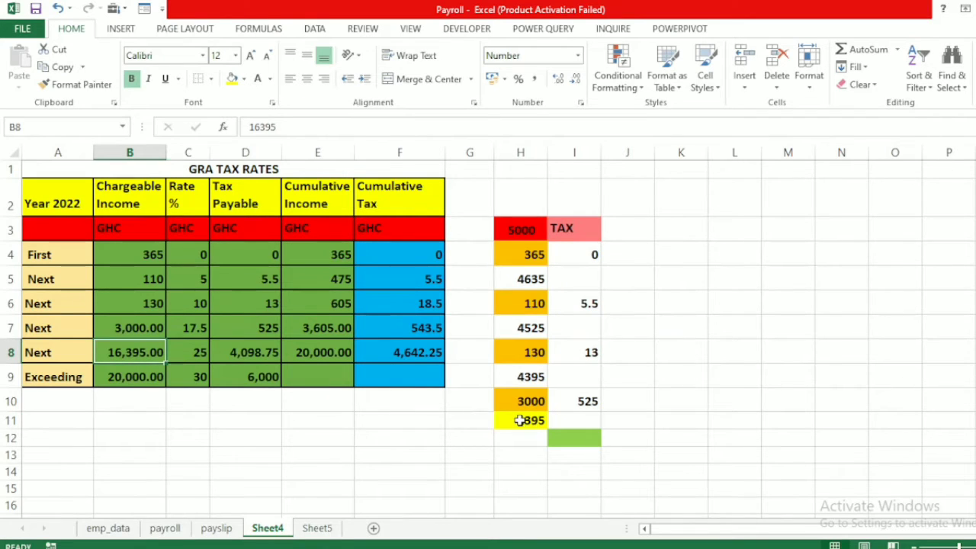
{"action": "left_click", "coordinate": [528, 423]}
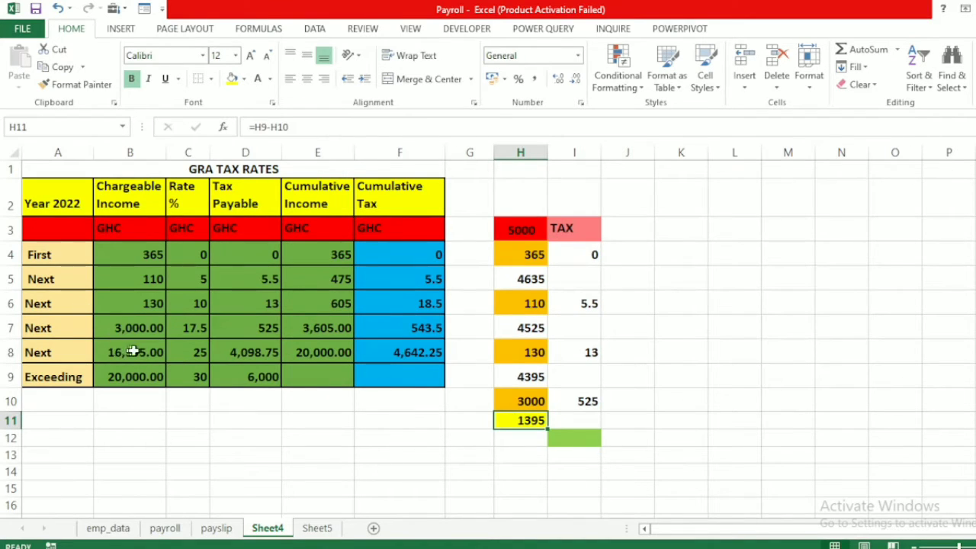
{"action": "left_click", "coordinate": [196, 353]}
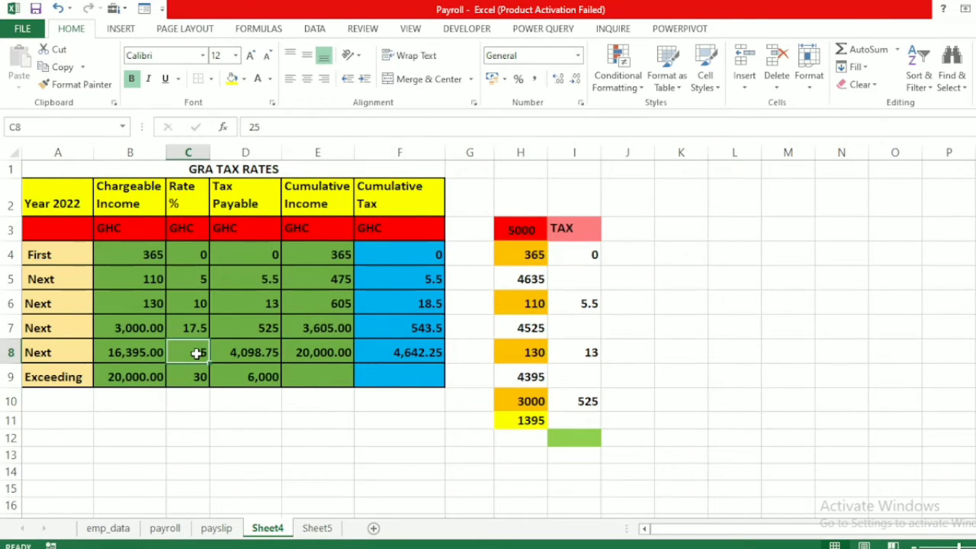
{"action": "left_click", "coordinate": [564, 427]}
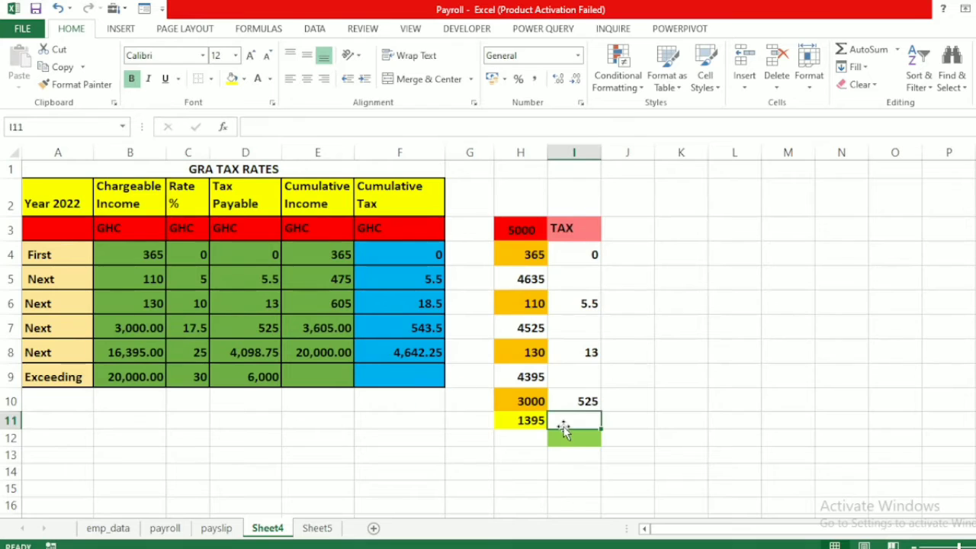
{"action": "type", "text": "="}
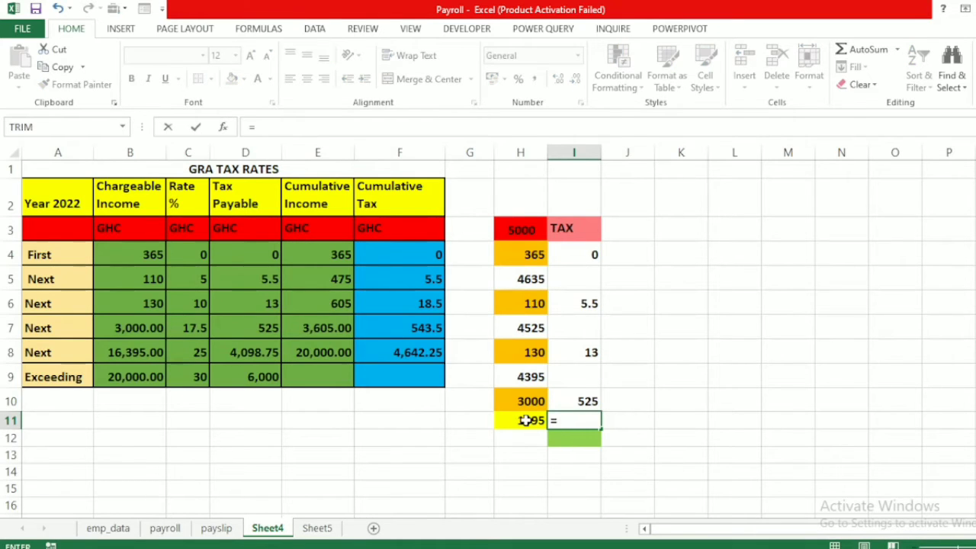
{"action": "left_click", "coordinate": [526, 420]}
{"action": "type", "text": "*25"}
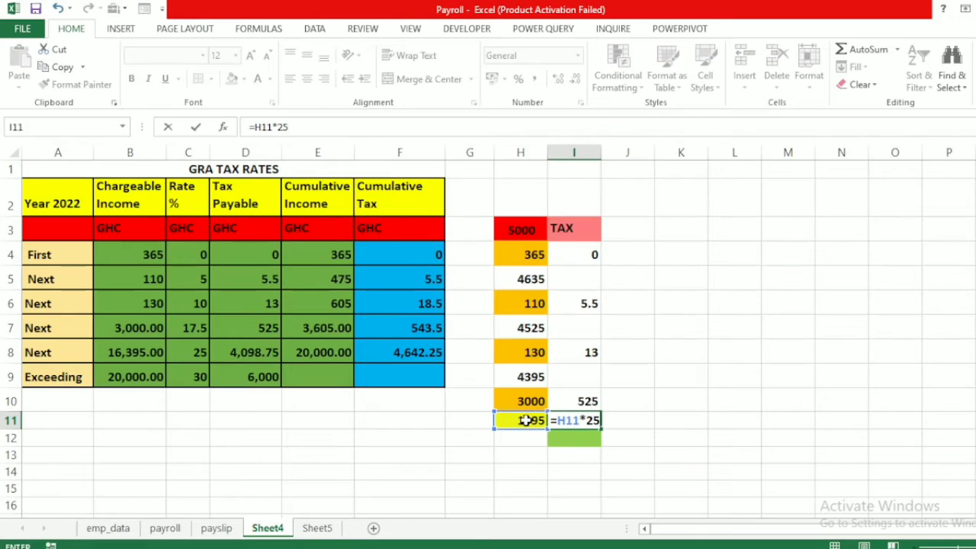
{"action": "type", "text": "%"}
{"action": "key", "text": "Return"}
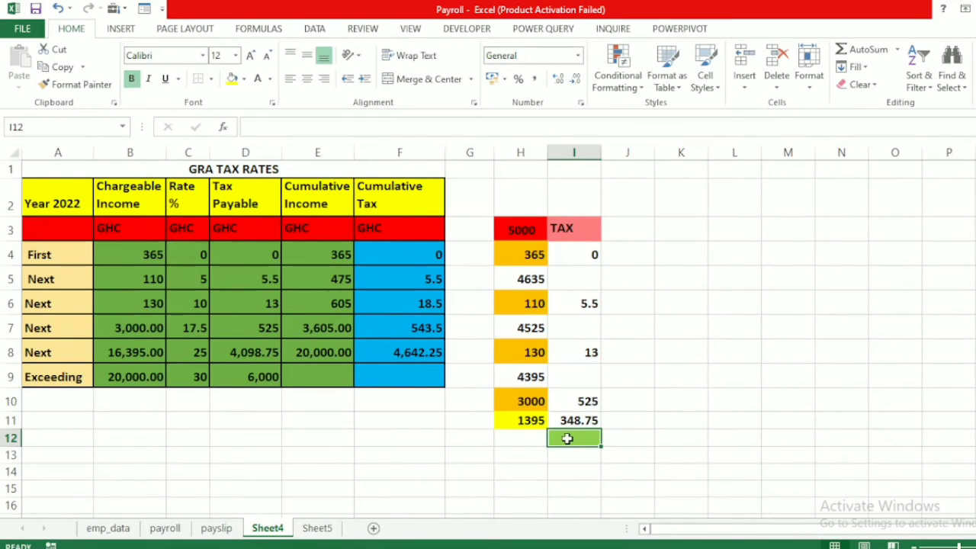
- Total the tax of all bands in I12 with the formula =SUM(I4:I11)
{"action": "key", "text": "alt+equal"}
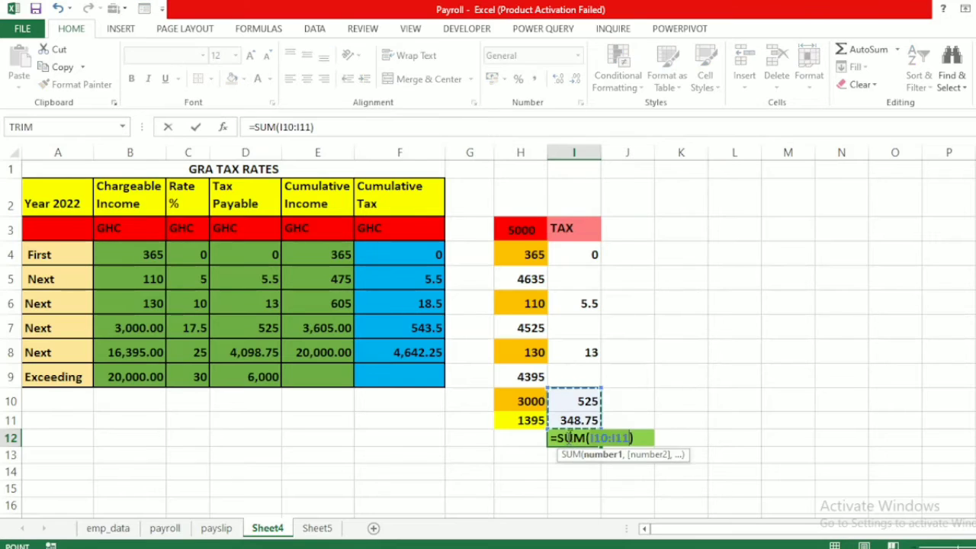
{"action": "left_click_drag", "start_coordinate": [585, 417], "coordinate": [592, 259]}
{"action": "key", "text": "Return"}
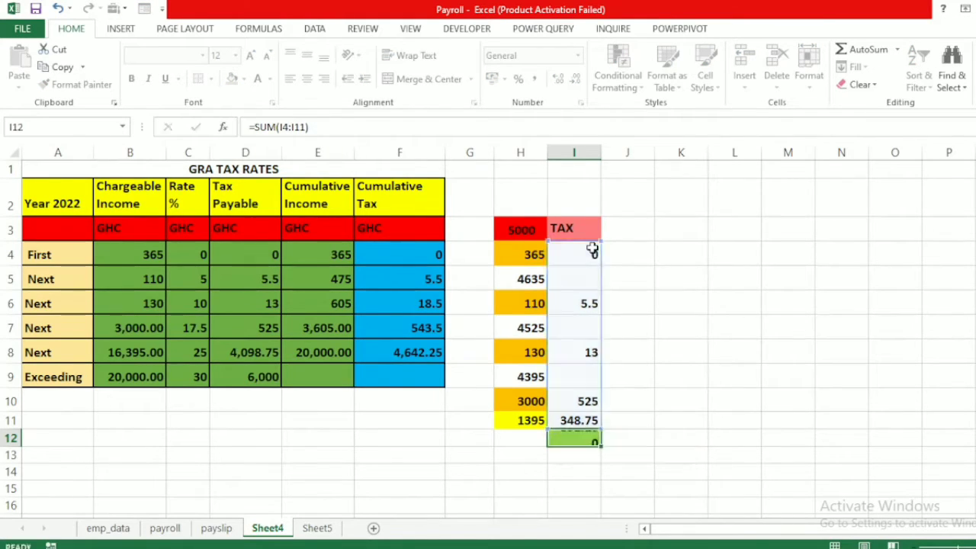
{"action": "left_click", "coordinate": [583, 433]}
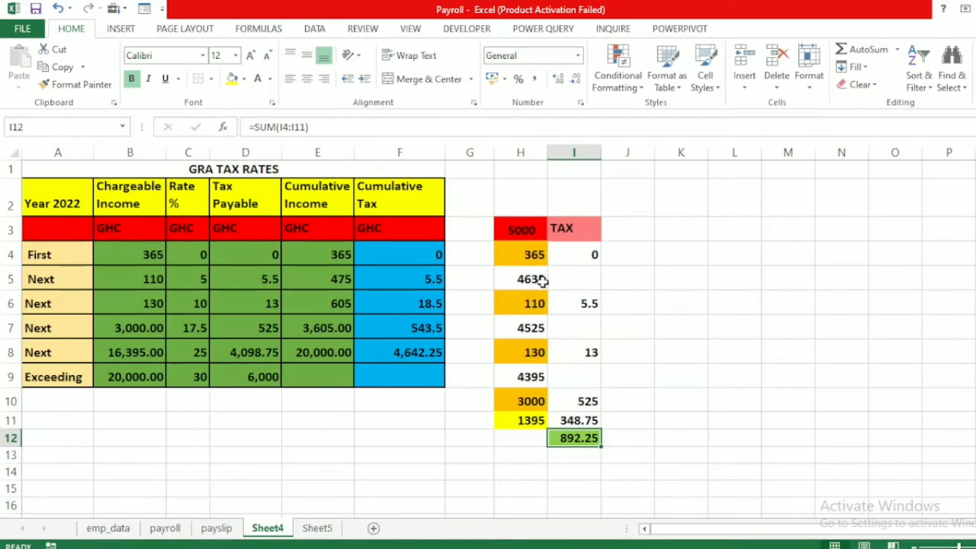
{"action": "left_click", "coordinate": [520, 232]}
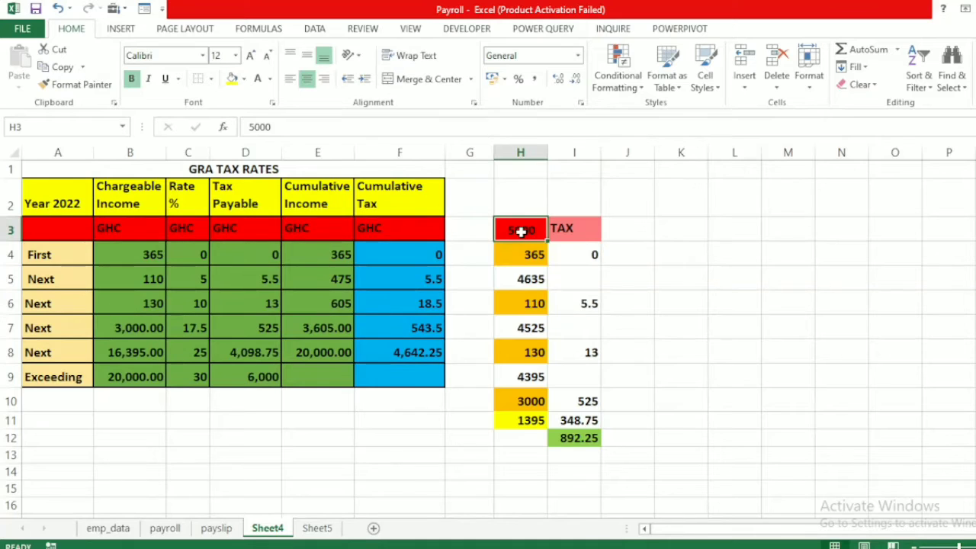
{"action": "left_click", "coordinate": [569, 438]}
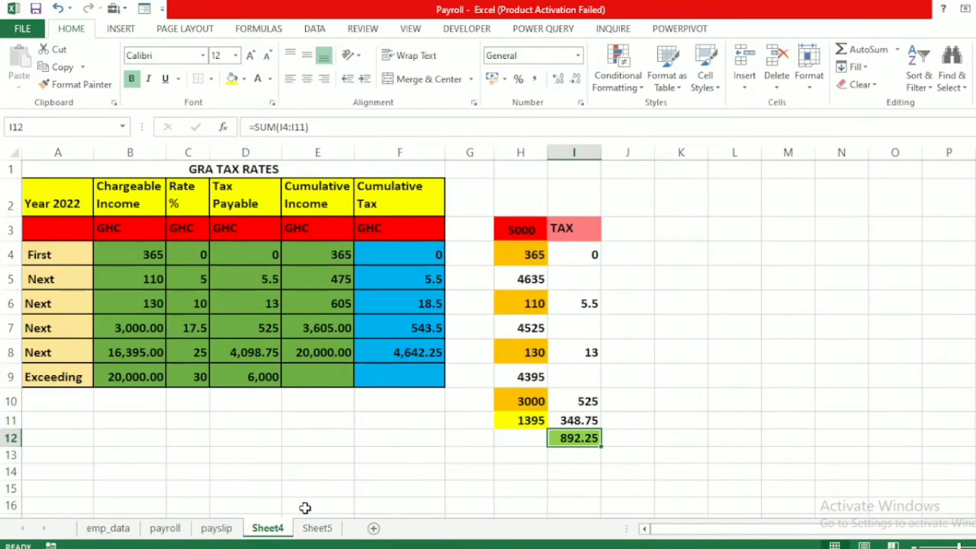
- On Sheet5, start a nested IF formula for the first employee's PAYE in C2 with the first-band test, =IF(B2<=365,0
{"action": "left_click", "coordinate": [317, 528]}
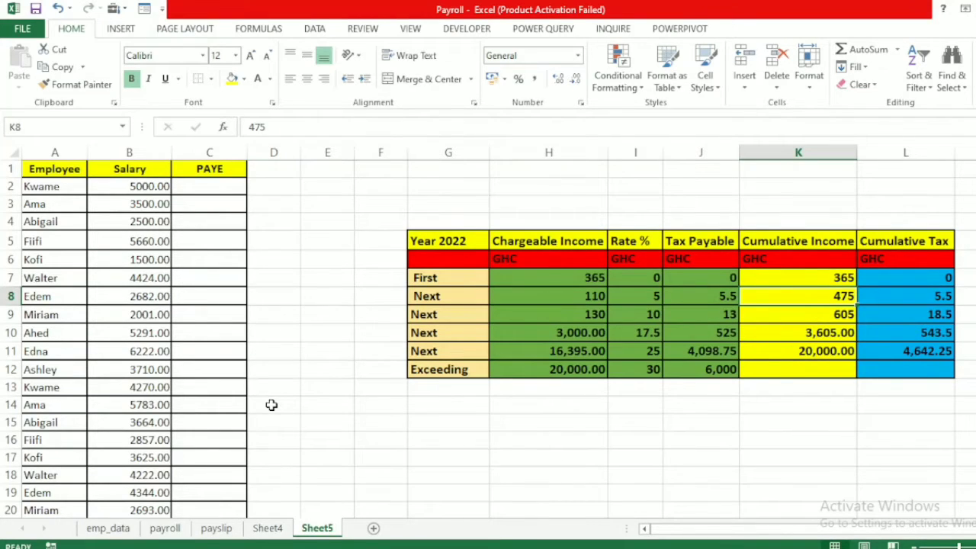
{"action": "left_click", "coordinate": [214, 189]}
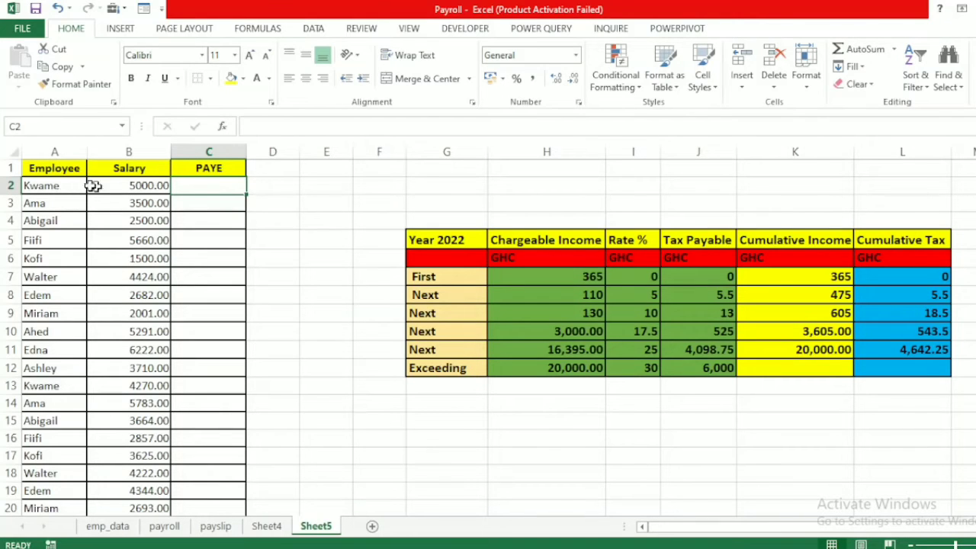
{"action": "left_click", "coordinate": [40, 187]}
{"action": "left_click", "coordinate": [137, 187]}
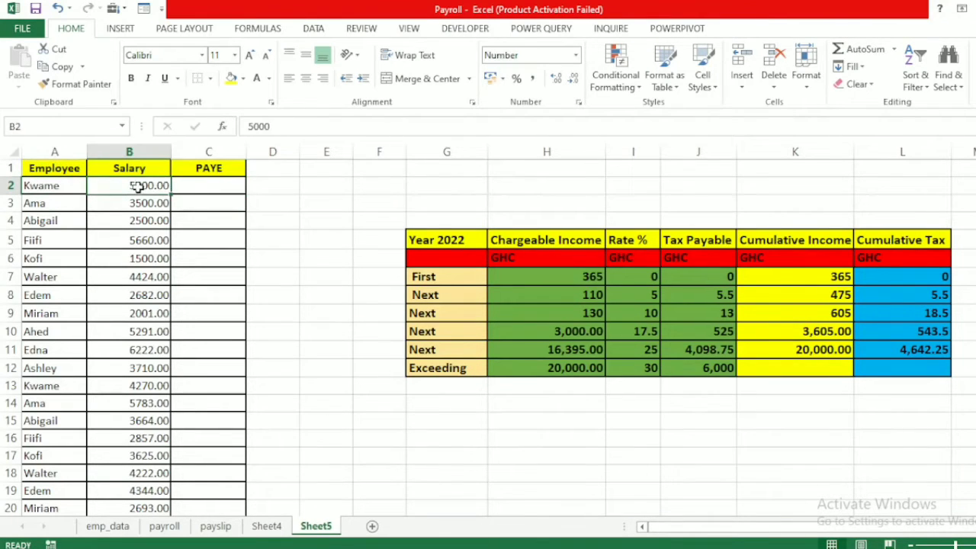
{"action": "left_click", "coordinate": [220, 183]}
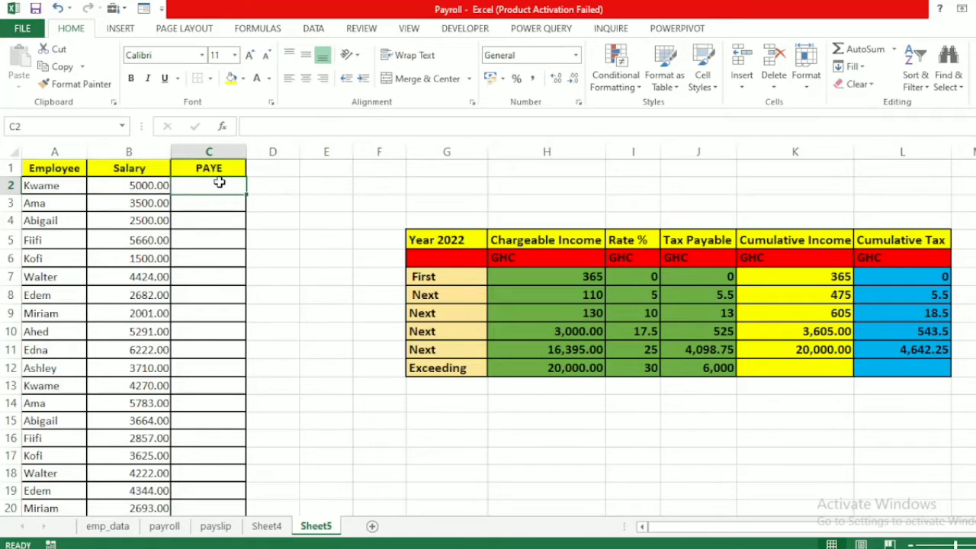
{"action": "left_click", "coordinate": [281, 126]}
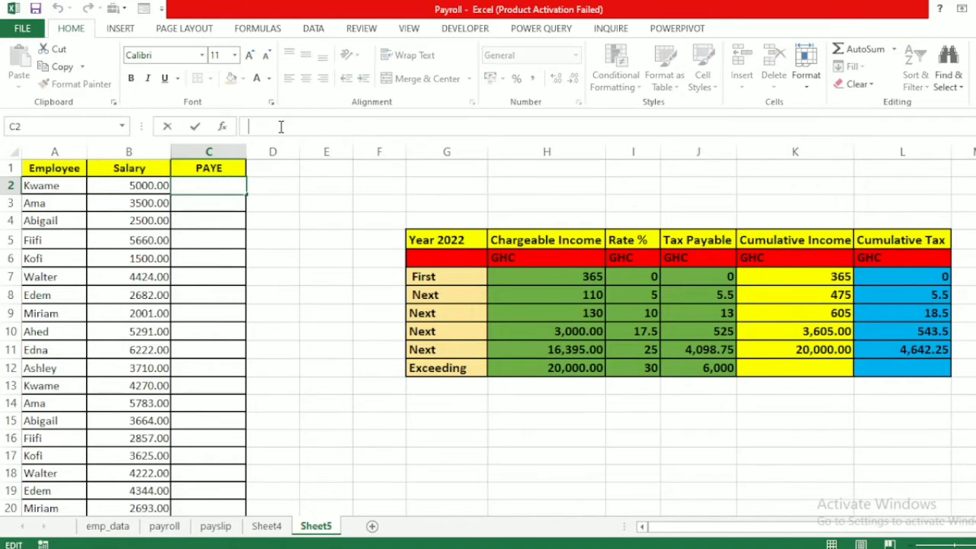
{"action": "type", "text": "="}
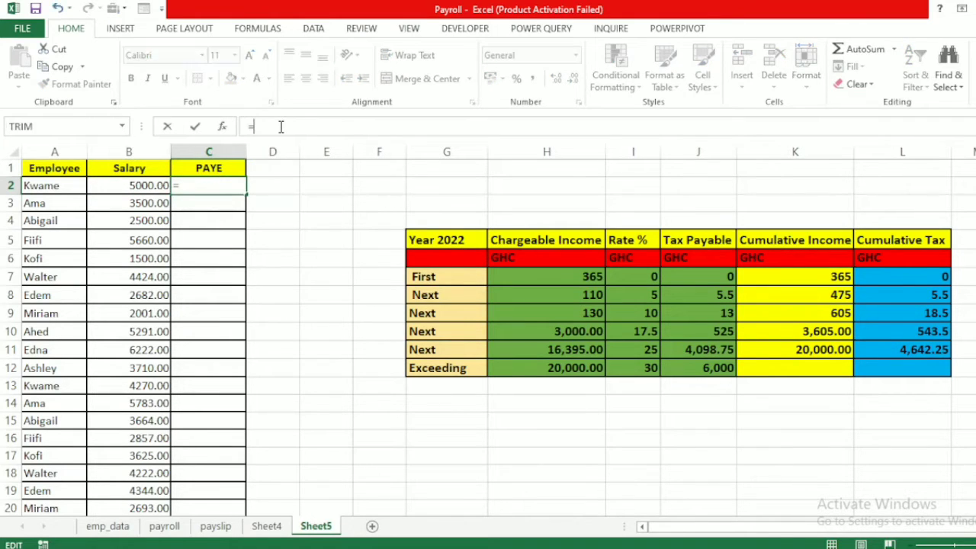
{"action": "type", "text": "IF("}
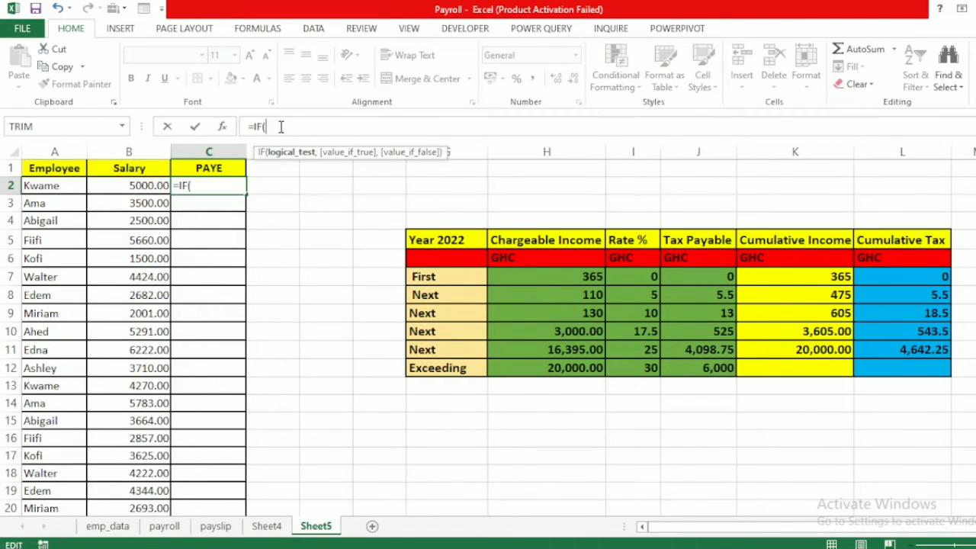
{"action": "left_click", "coordinate": [145, 187]}
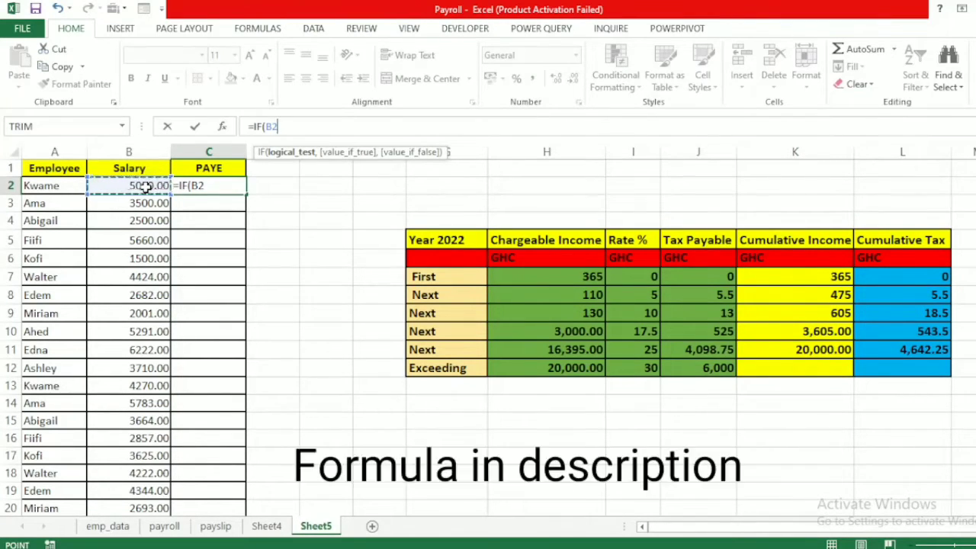
{"action": "type", "text": "<"}
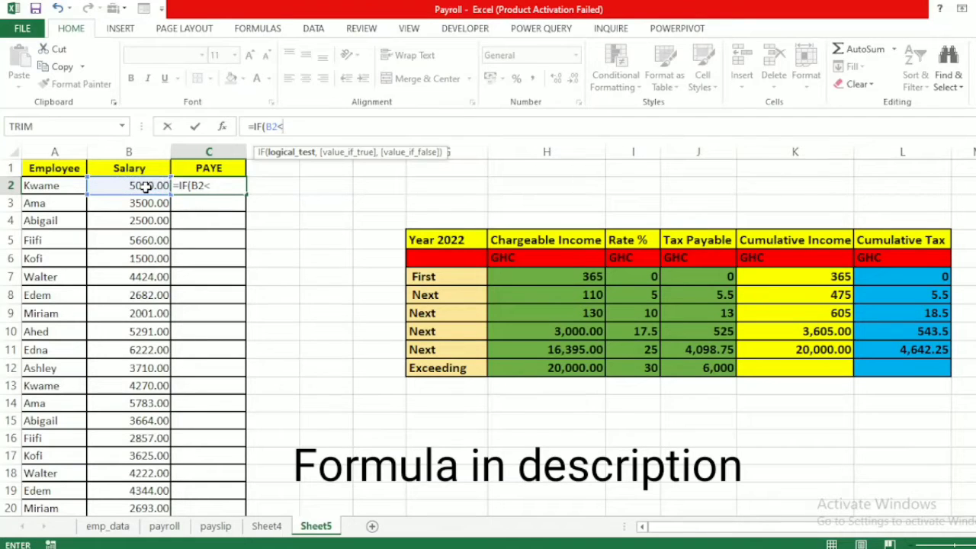
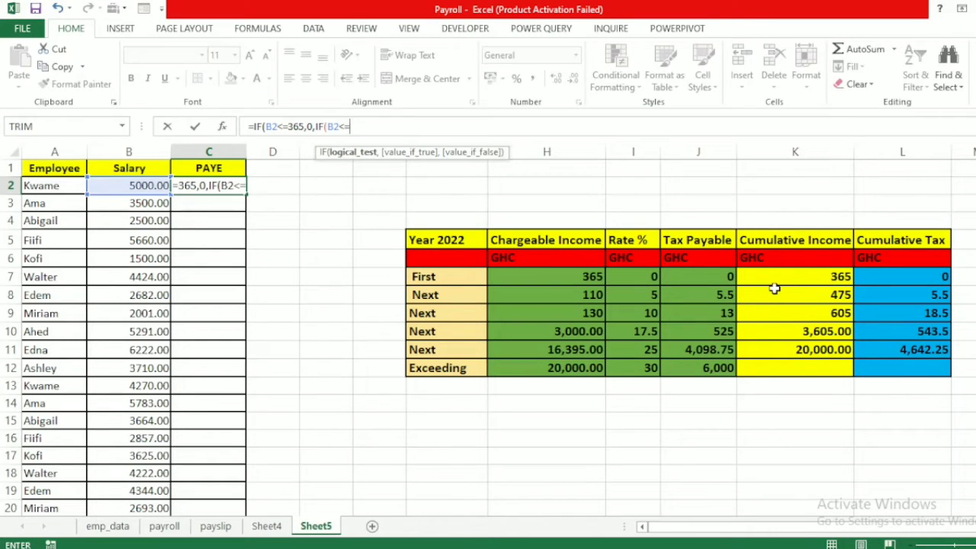
- Complete the second-band test in C2's formula with the limit 475 and the tax (B2-365)*5%
{"action": "type", "text": "175"}
{"action": "key", "text": "BackSpace"}
{"action": "key", "text": "BackSpace"}
{"action": "key", "text": "BackSpace"}
{"action": "type", "text": "475"}
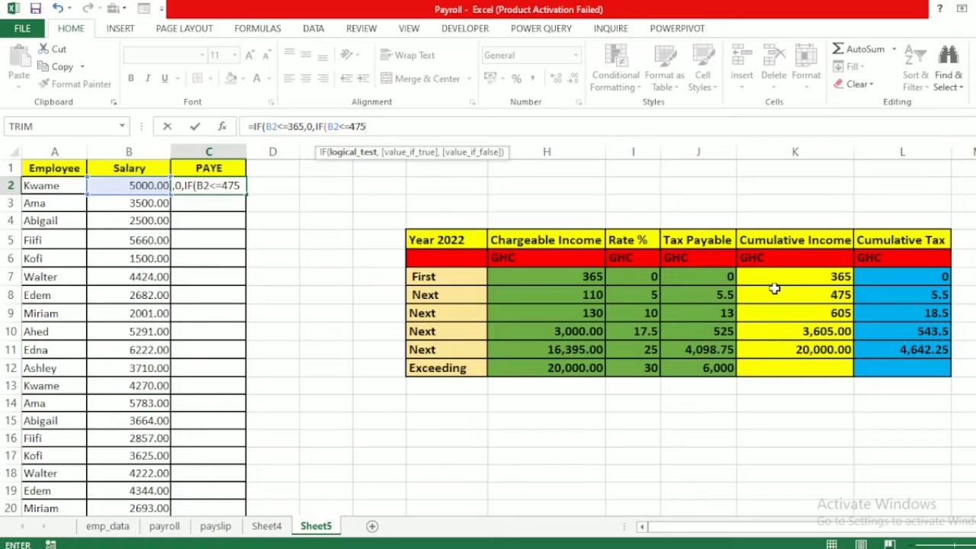
{"action": "type", "text": ","}
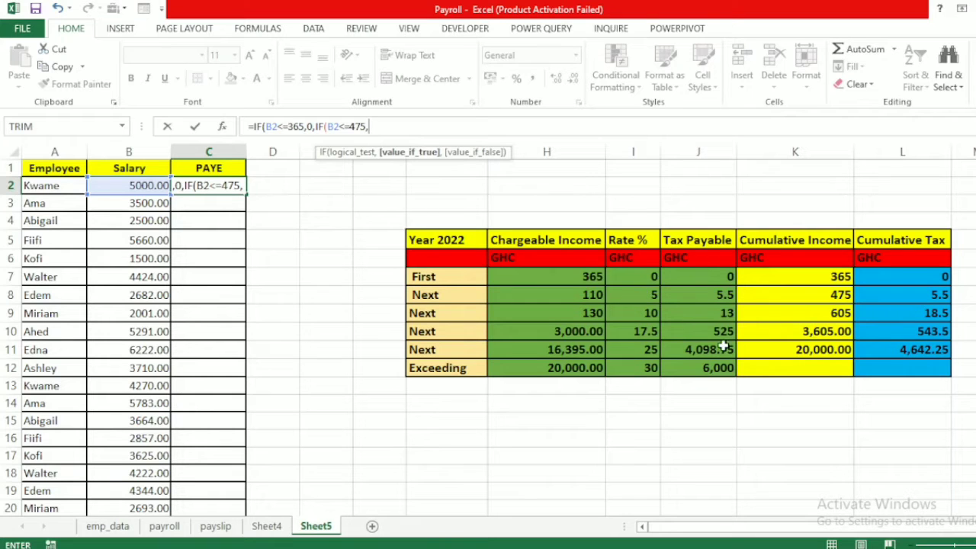
{"action": "type", "text": "("}
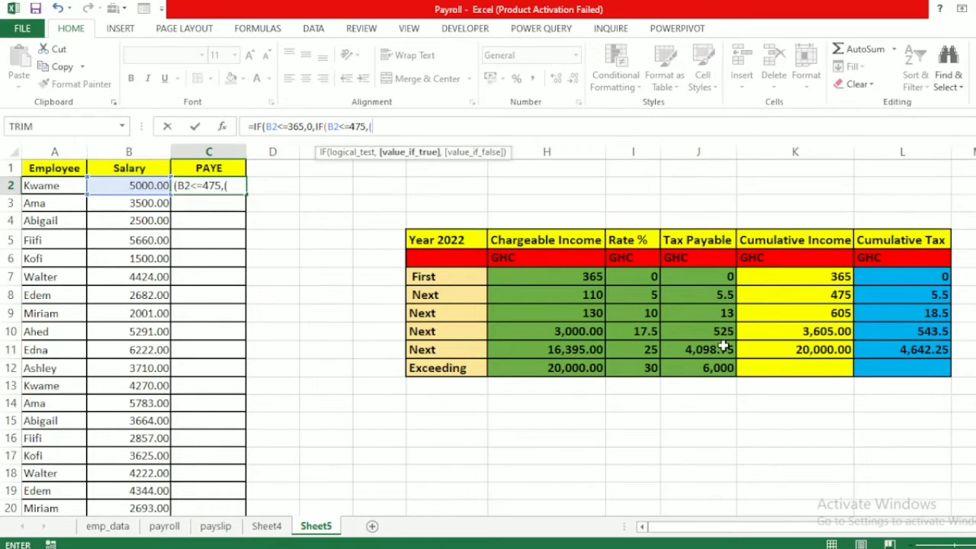
{"action": "type", "text": "B2"}
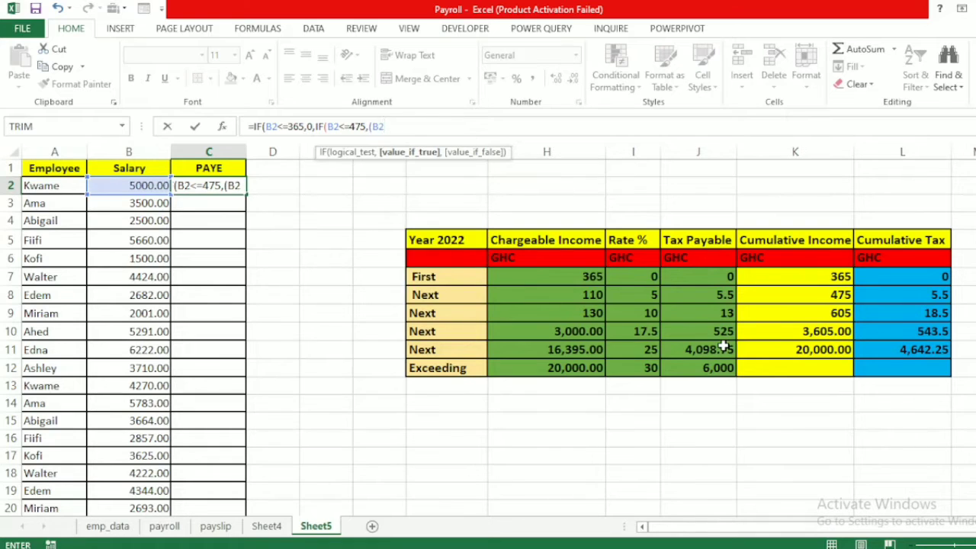
{"action": "type", "text": "-"}
{"action": "type", "text": "365"}
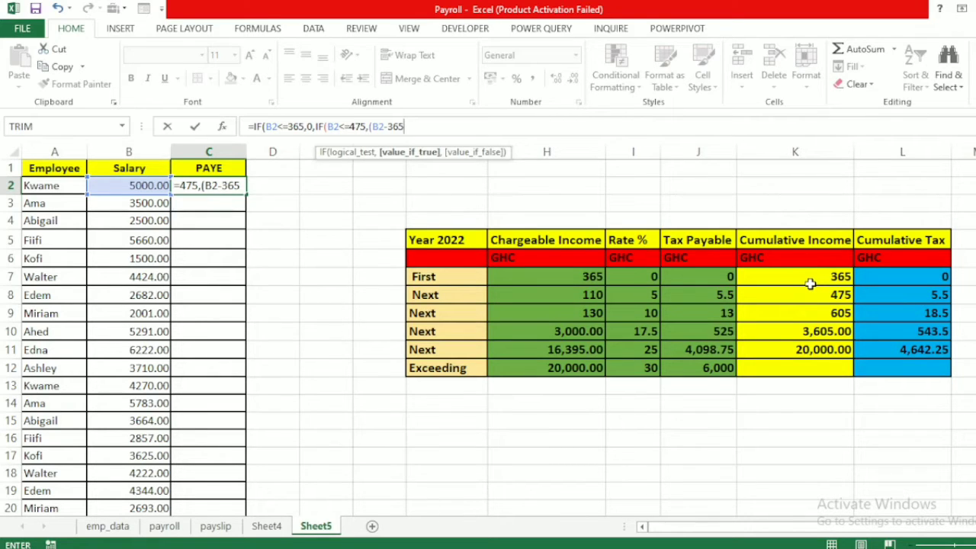
{"action": "type", "text": ")*5%"}
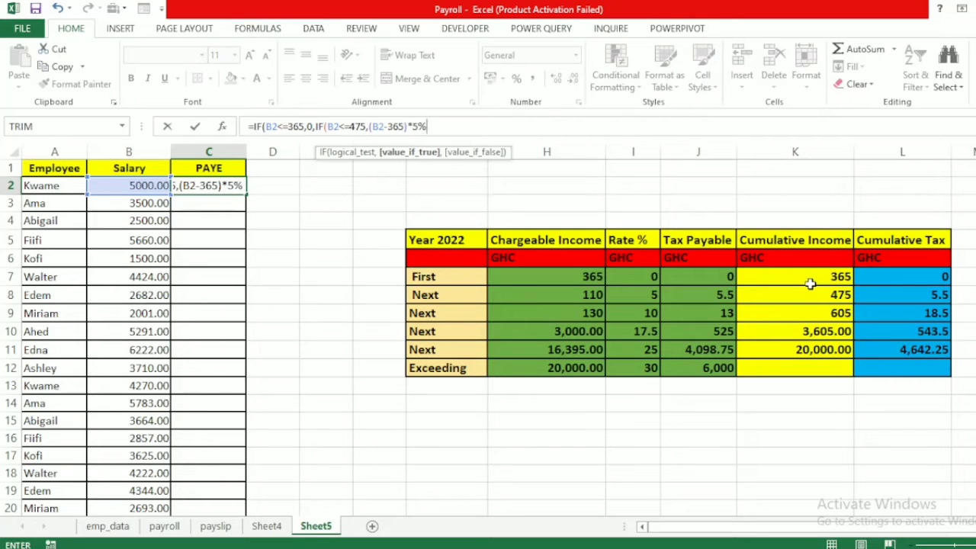
{"action": "type", "text": ","}
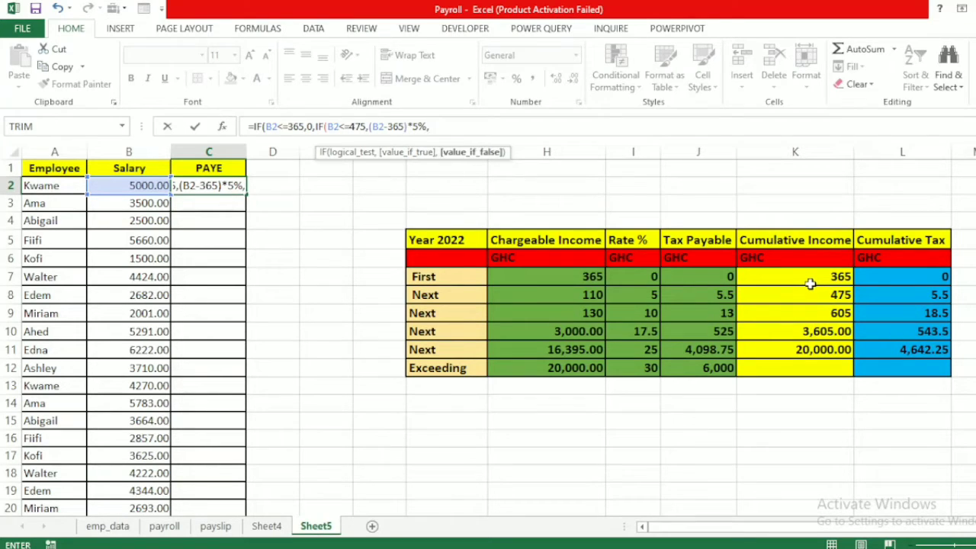
- Add the third-band test to C2's formula as IF(B2<=605,5.5+(B2-475)*10%, for income up to 605
{"action": "type", "text": "IF"}
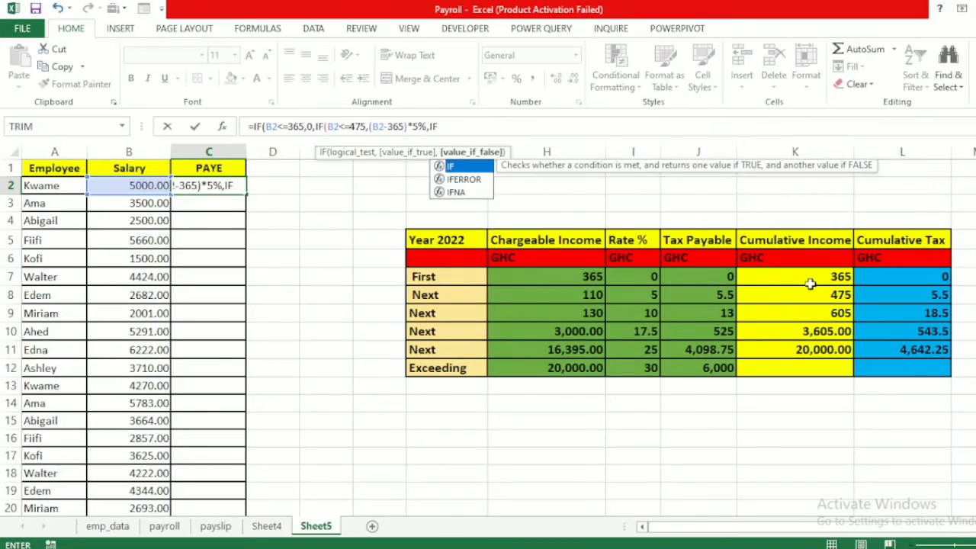
{"action": "type", "text": "("}
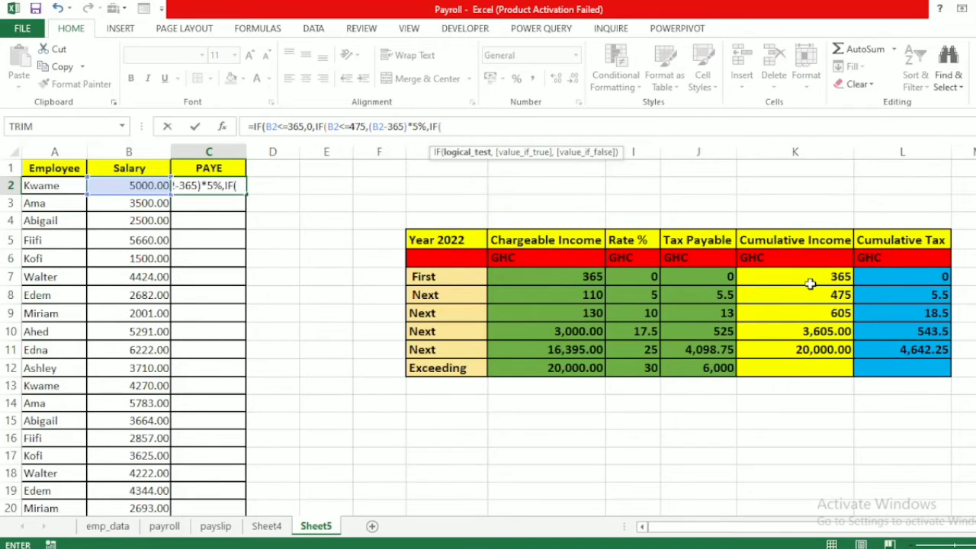
{"action": "type", "text": "B2"}
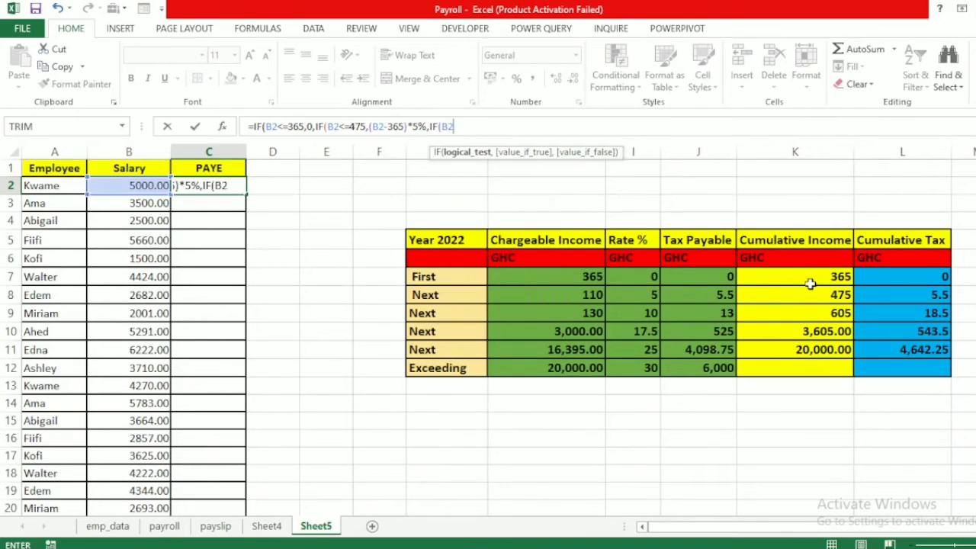
{"action": "type", "text": "<=60"}
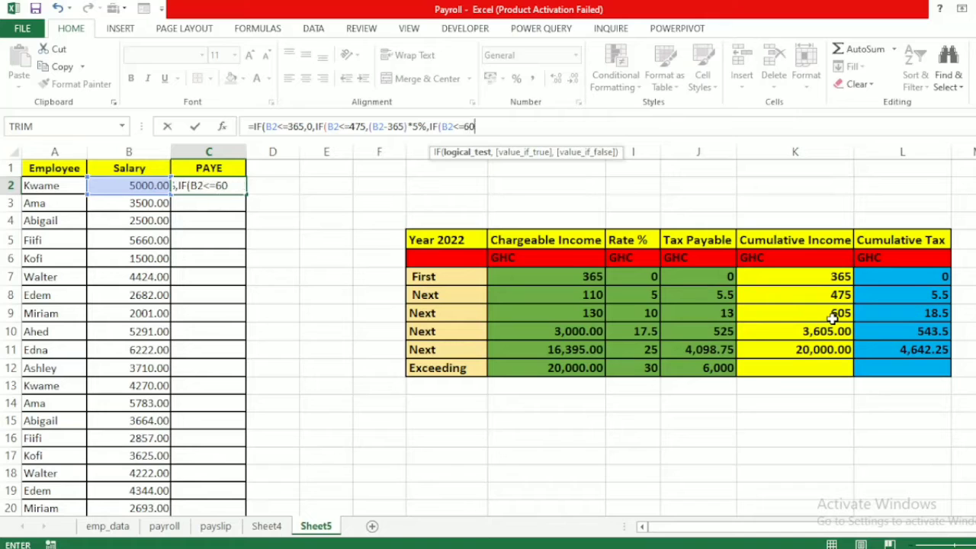
{"action": "type", "text": "5,"}
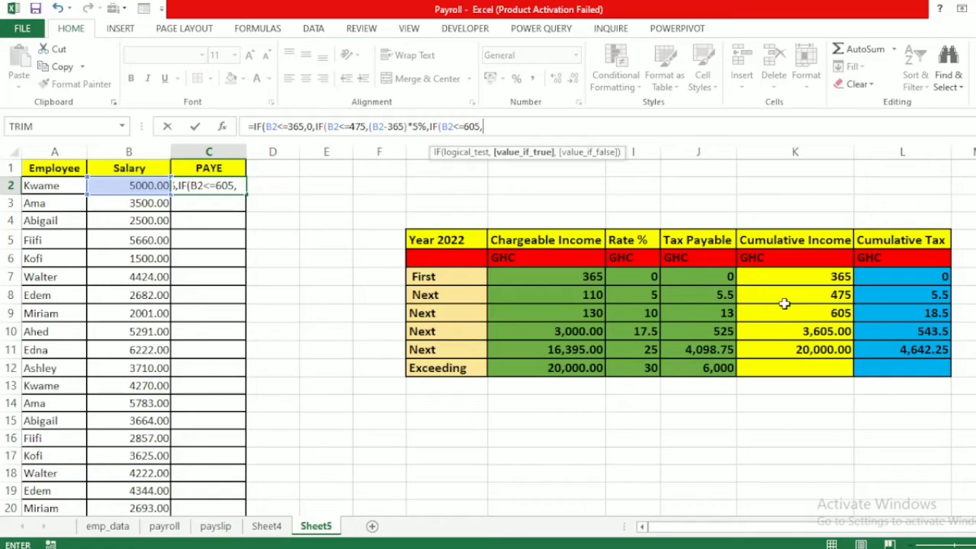
{"action": "type", "text": "5.5"}
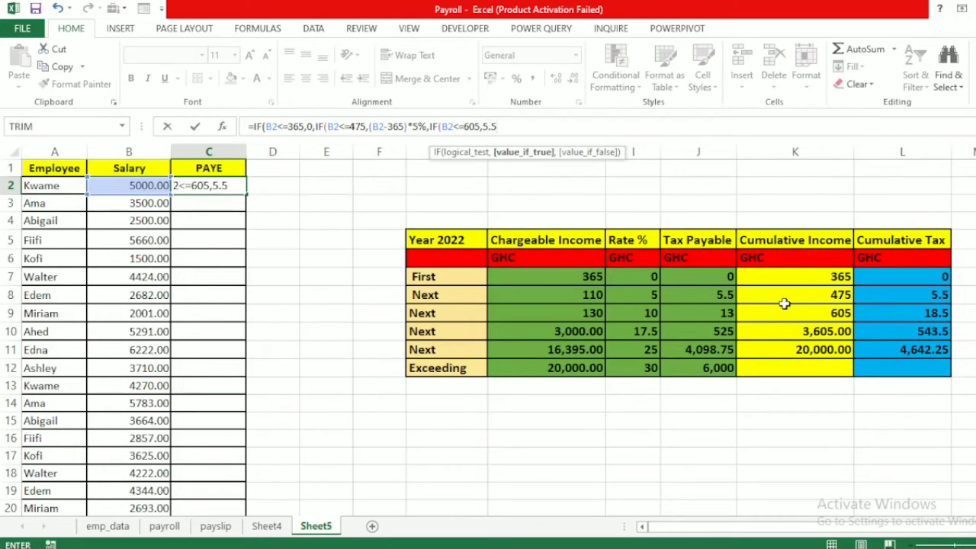
{"action": "type", "text": "+(B2"}
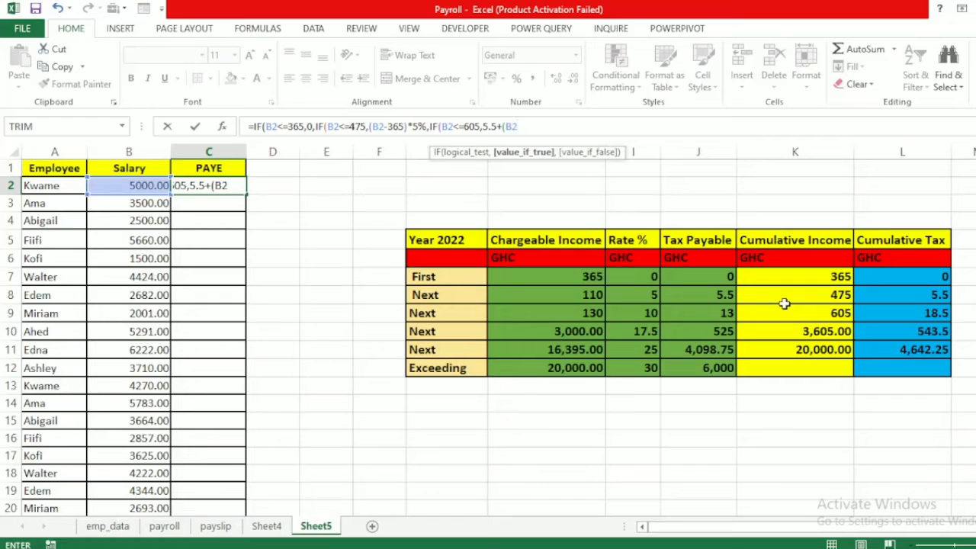
{"action": "type", "text": "-475)*"}
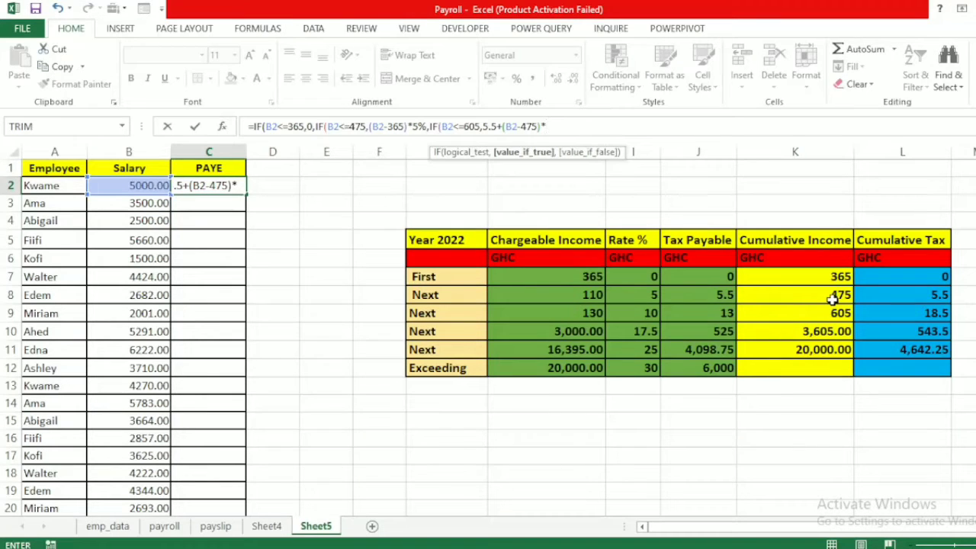
{"action": "type", "text": "10%,"}
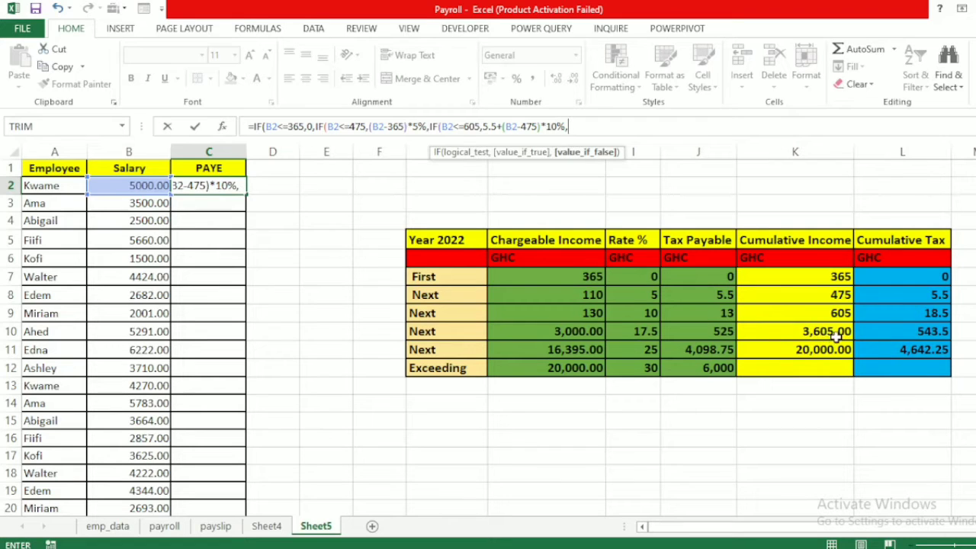
- Add the fourth-band test to C2's formula as IF(B2<=3605,18.5+(B2-605)*17.5%, for income up to 3605
{"action": "type", "text": "IF"}
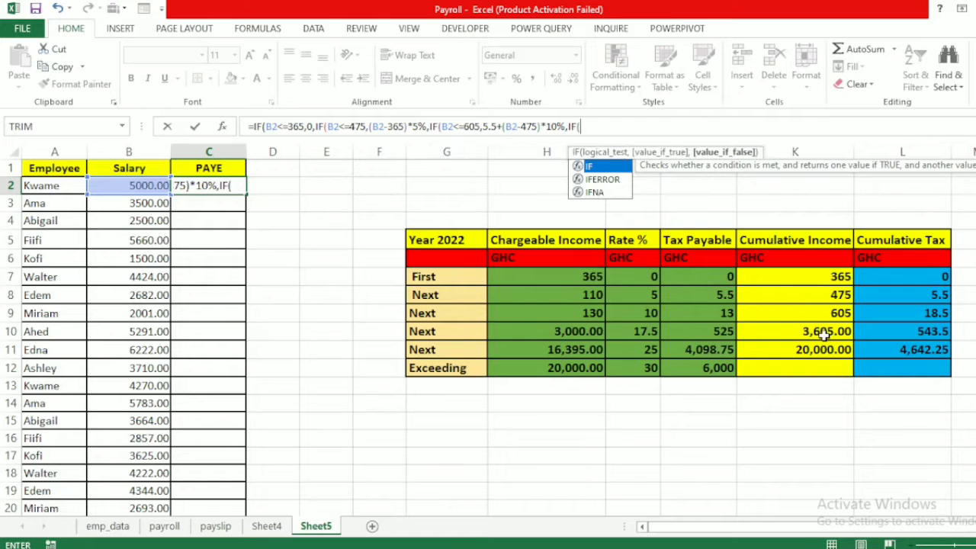
{"action": "type", "text": "(B2<="}
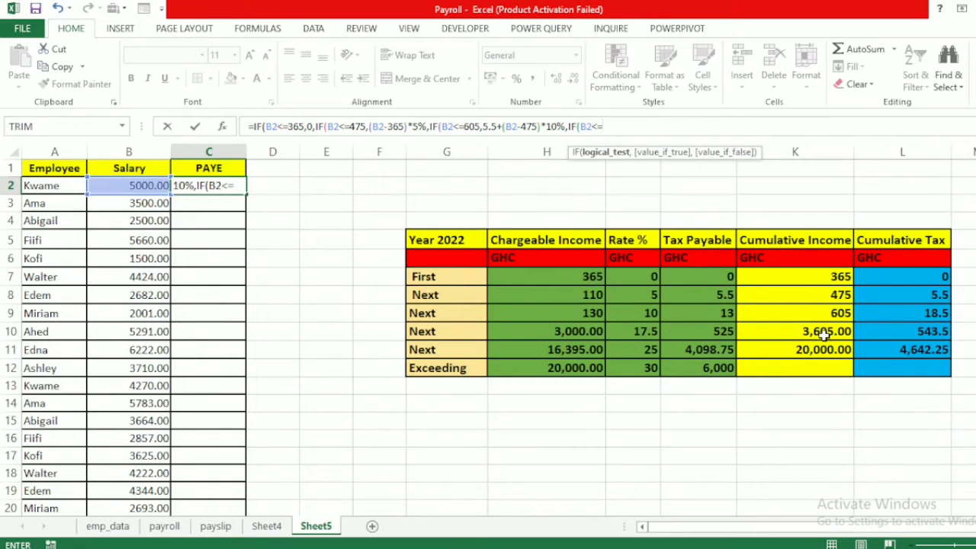
{"action": "type", "text": "3605"}
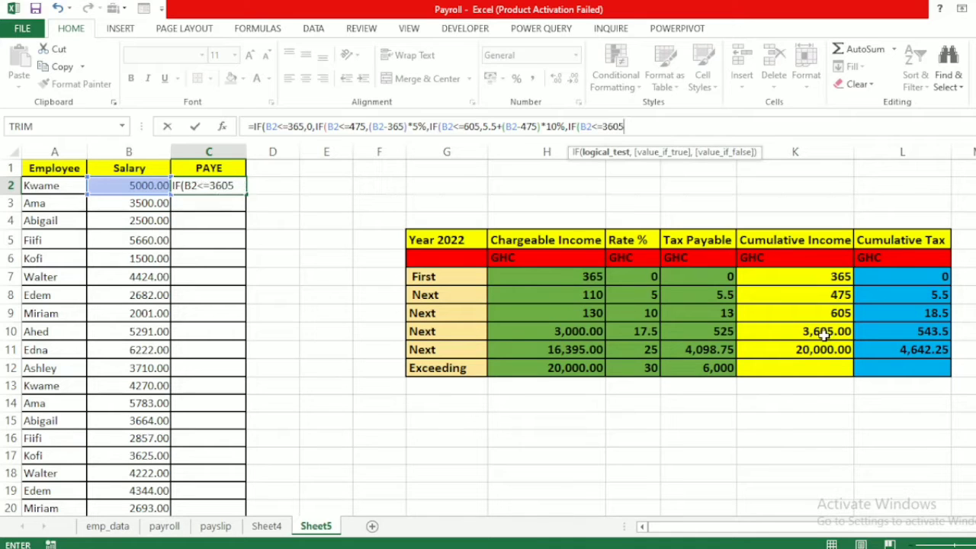
{"action": "type", "text": ","}
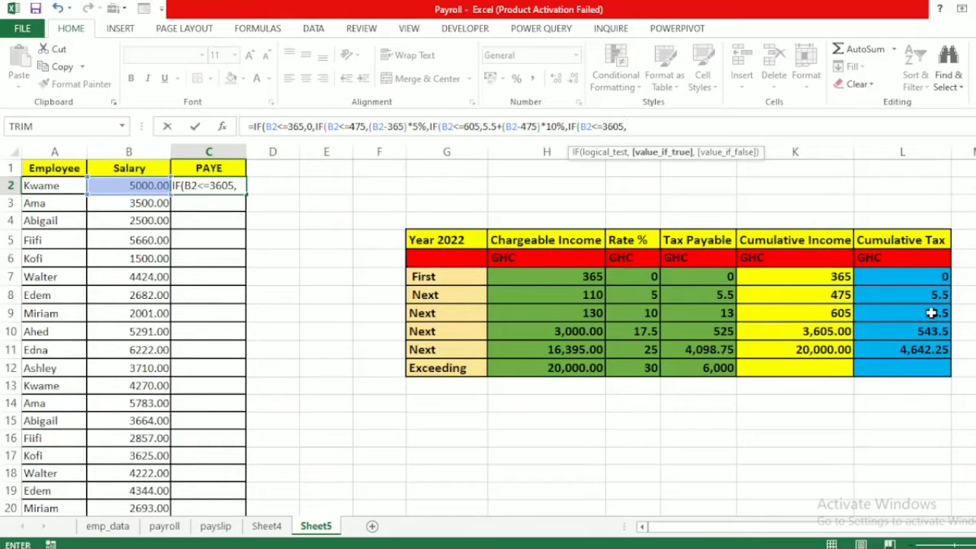
{"action": "type", "text": "18."}
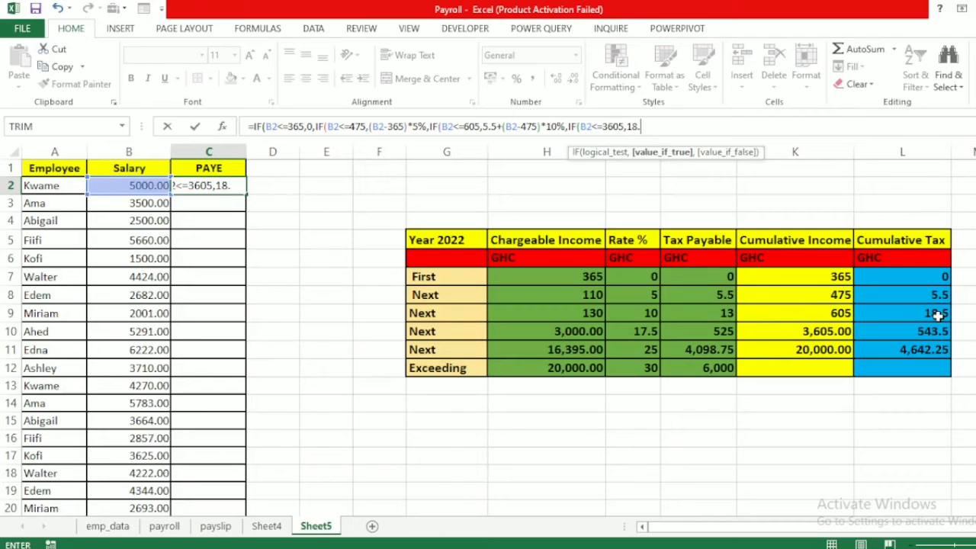
{"action": "type", "text": "5+(B2"}
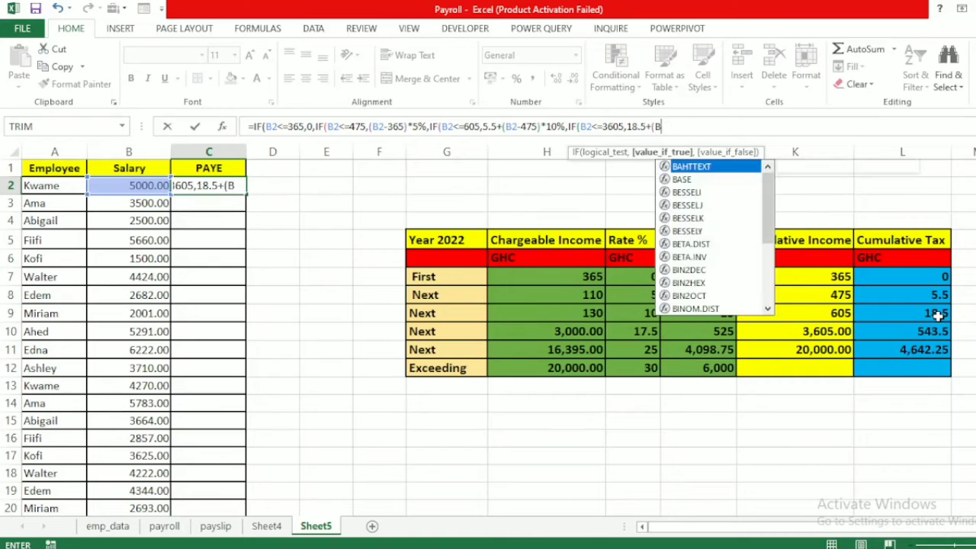
{"action": "type", "text": "-"}
{"action": "type", "text": "60"}
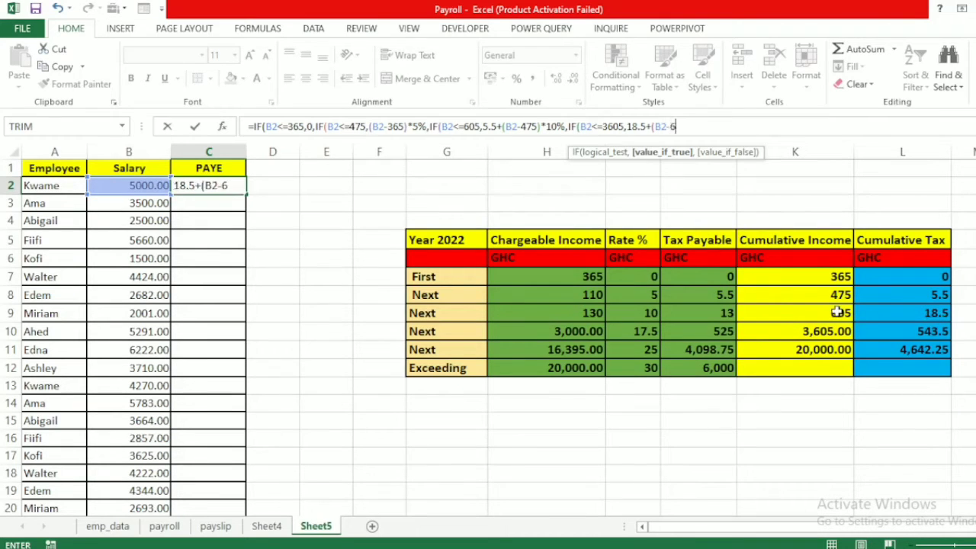
{"action": "type", "text": "5)*"}
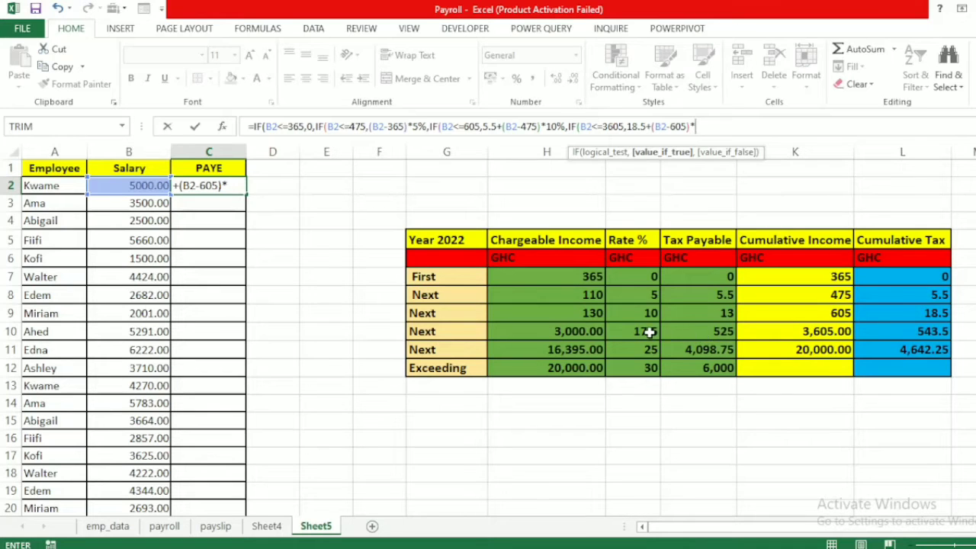
{"action": "type", "text": "17.5%,"}
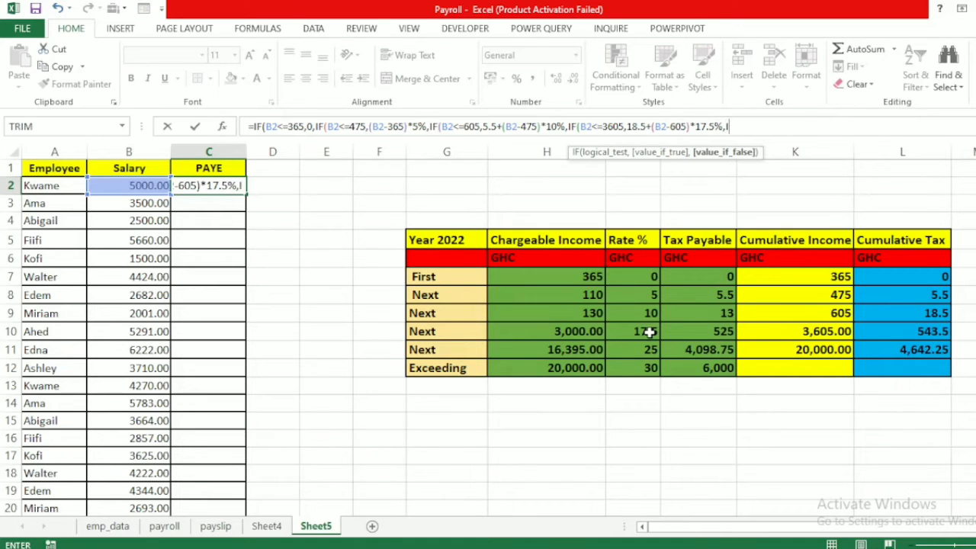
- Add the fifth-band test to C2's formula as IF(B2<=20000,543.5+(B2-3605)*25%, for income up to 20000
{"action": "type", "text": "IF("}
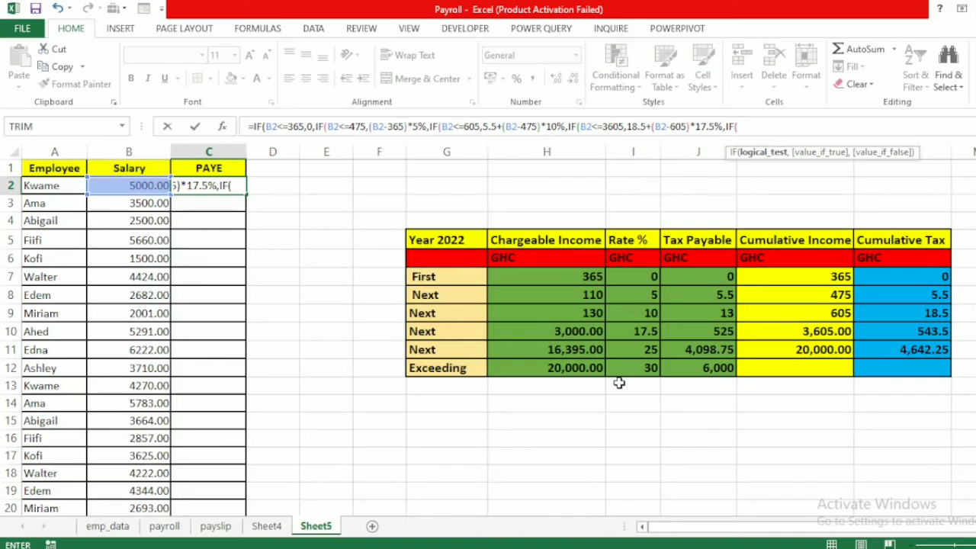
{"action": "type", "text": "B2<="}
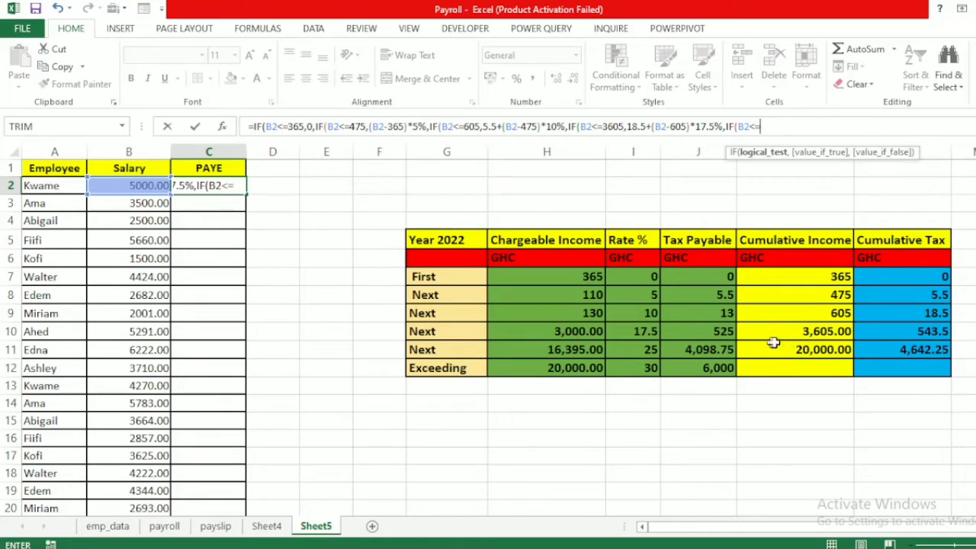
{"action": "type", "text": "20000,"}
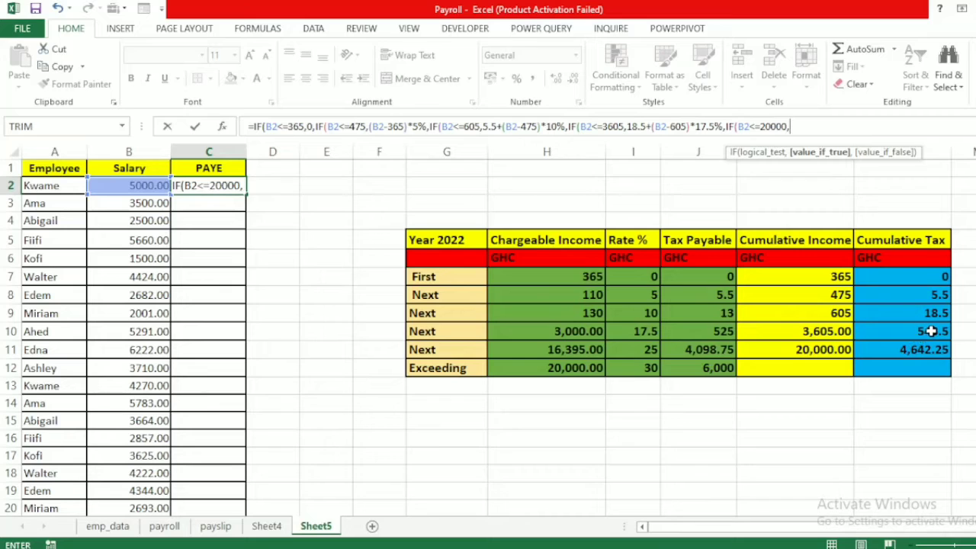
{"action": "type", "text": "543"}
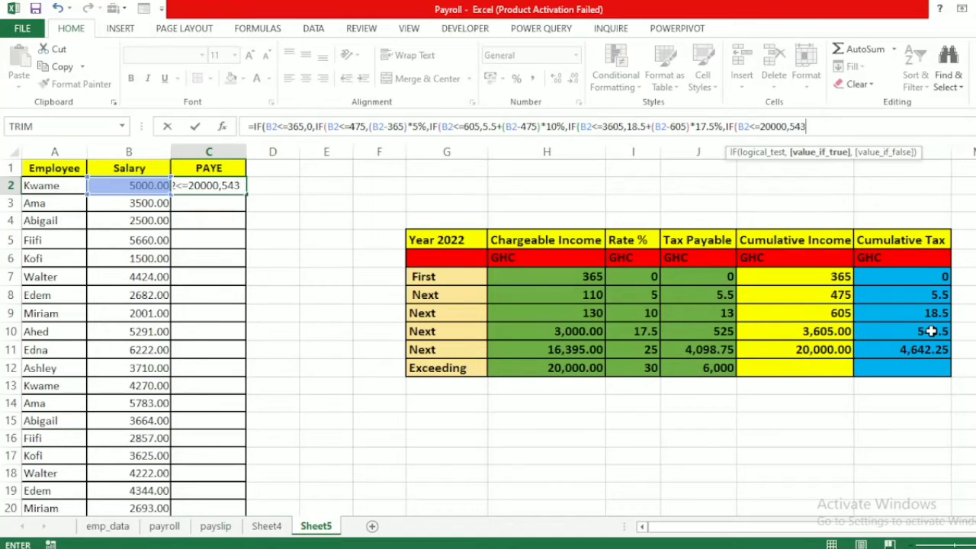
{"action": "type", "text": ".5"}
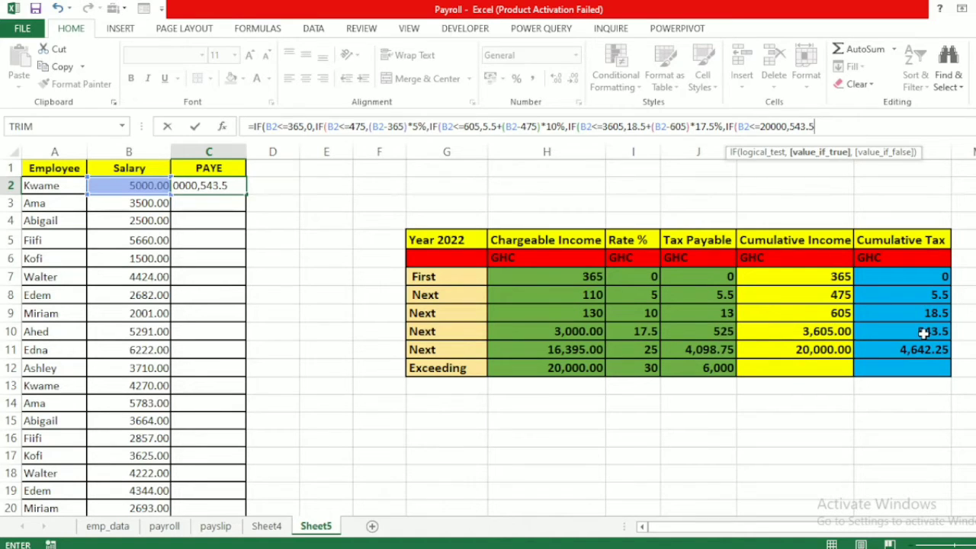
{"action": "type", "text": "+(B2"}
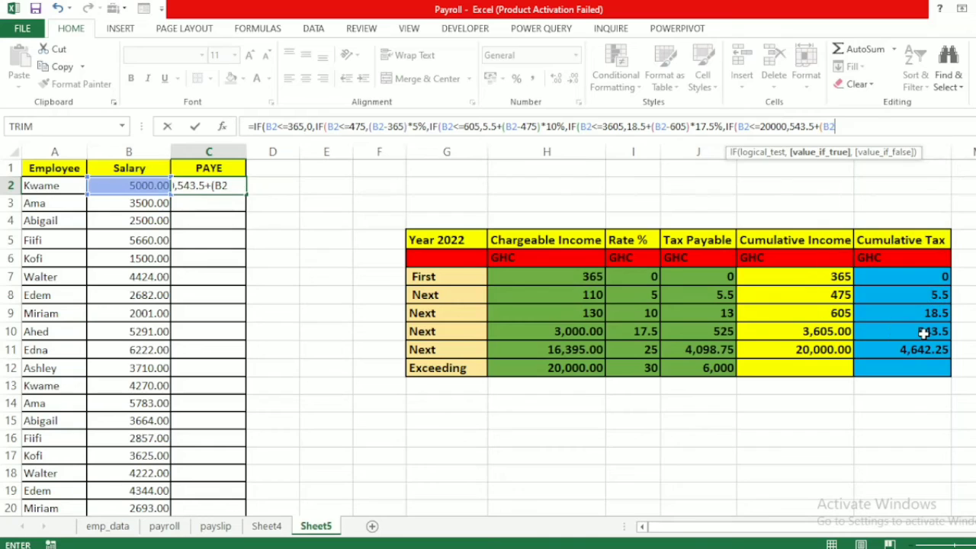
{"action": "type", "text": "-3605"}
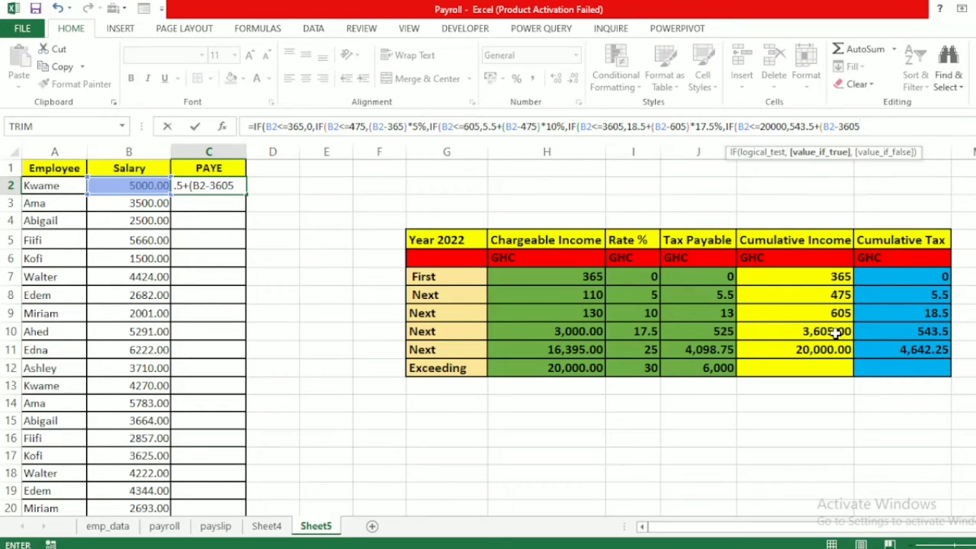
{"action": "type", "text": ")*25"}
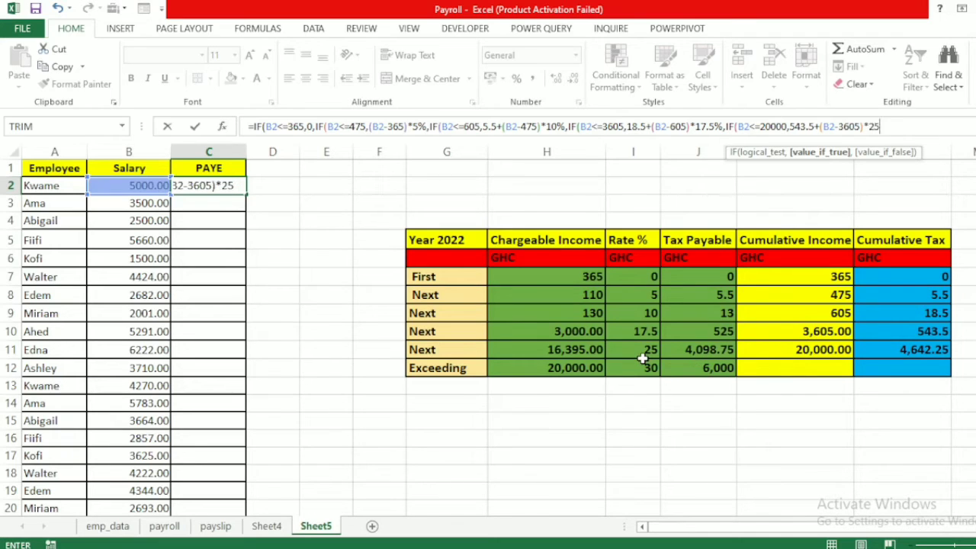
{"action": "type", "text": "%,"}
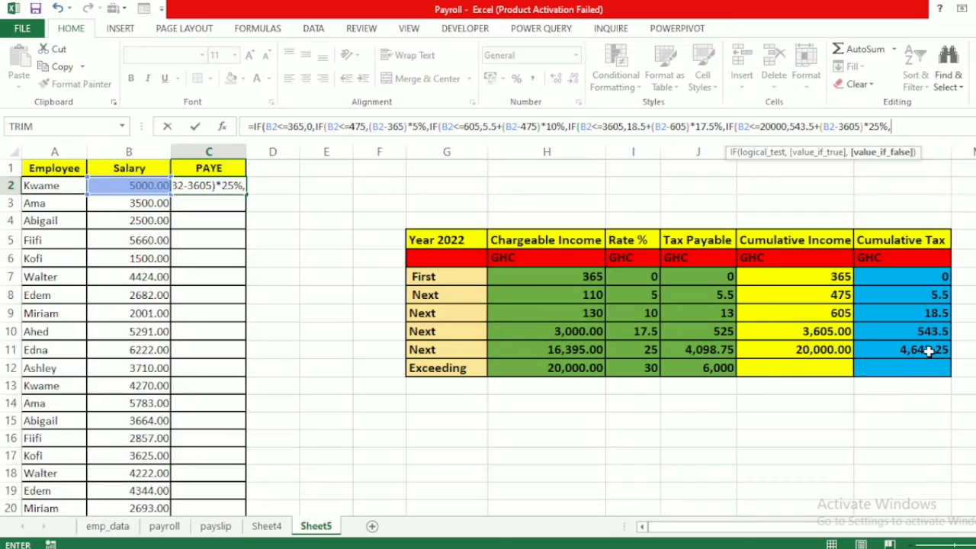
- Finish C2's nested IF formula with 4652.25+(B2-20000)*30% for income above 20000, close its brackets and accept the proposed formula correction
{"action": "type", "text": "4"}
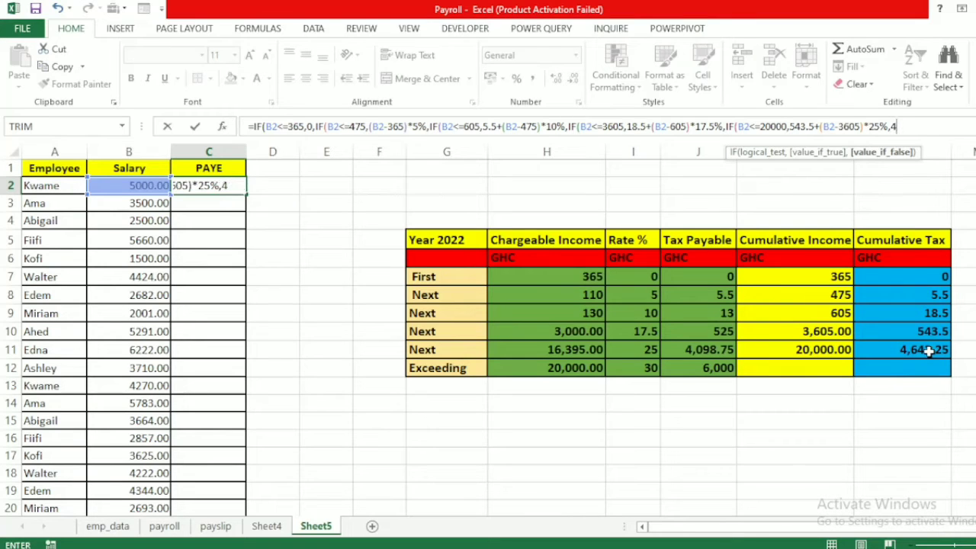
{"action": "type", "text": "652.25"}
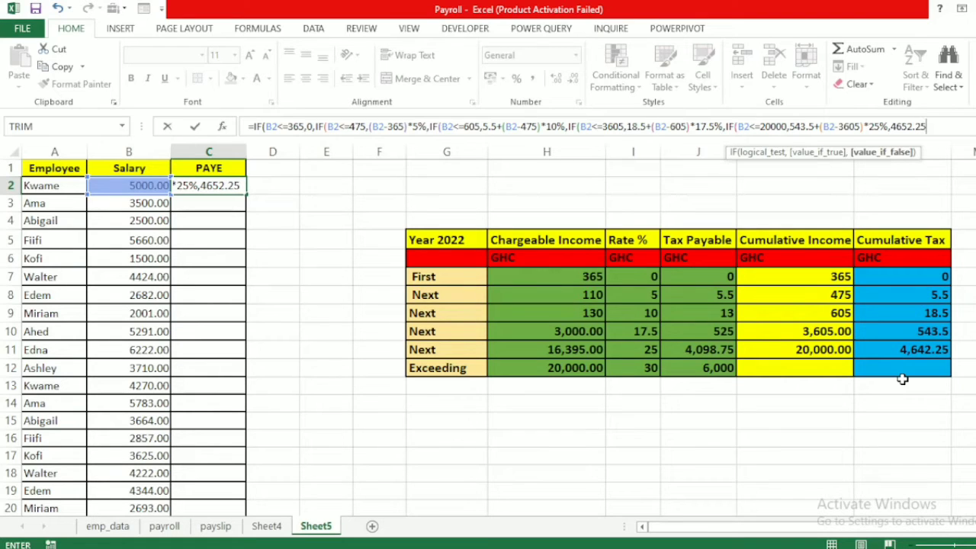
{"action": "type", "text": "+(B2"}
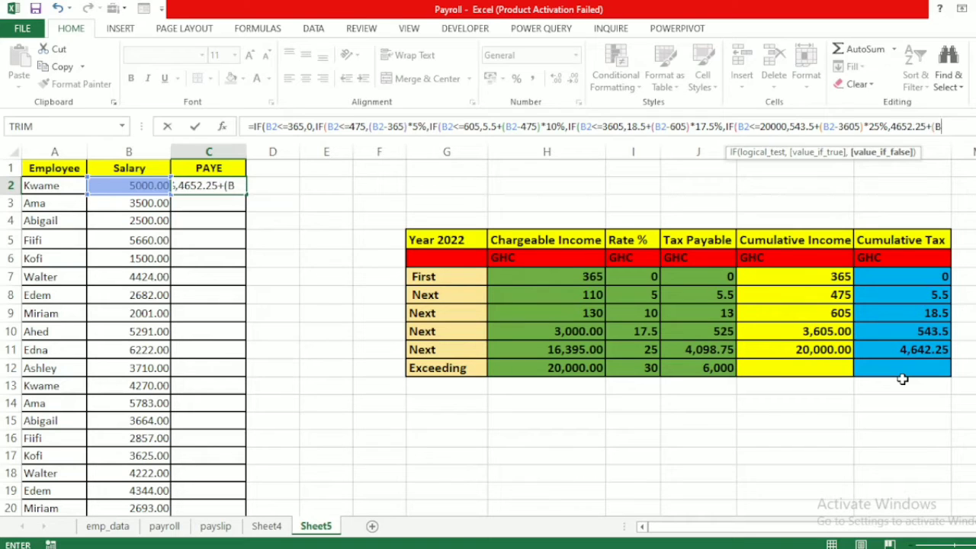
{"action": "type", "text": "-"}
{"action": "type", "text": "200"}
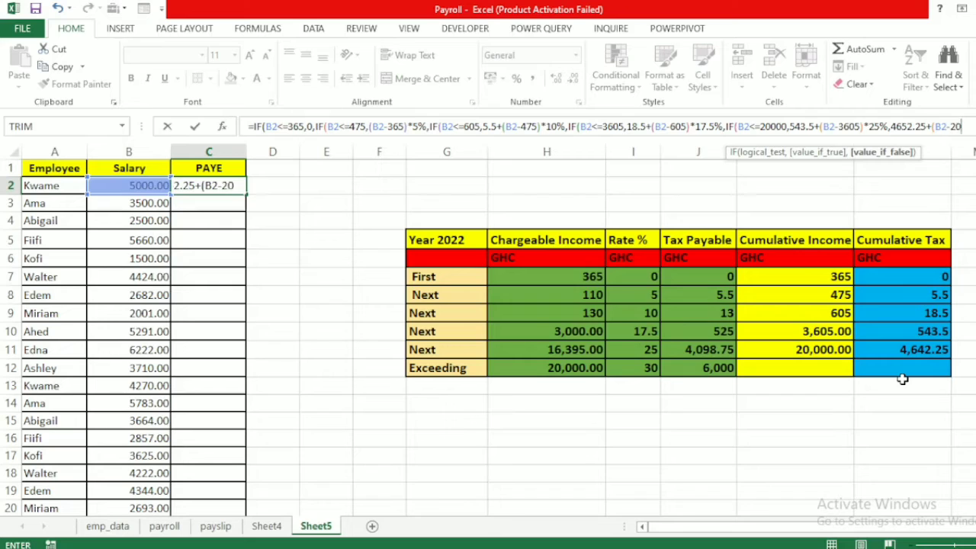
{"action": "type", "text": "00"}
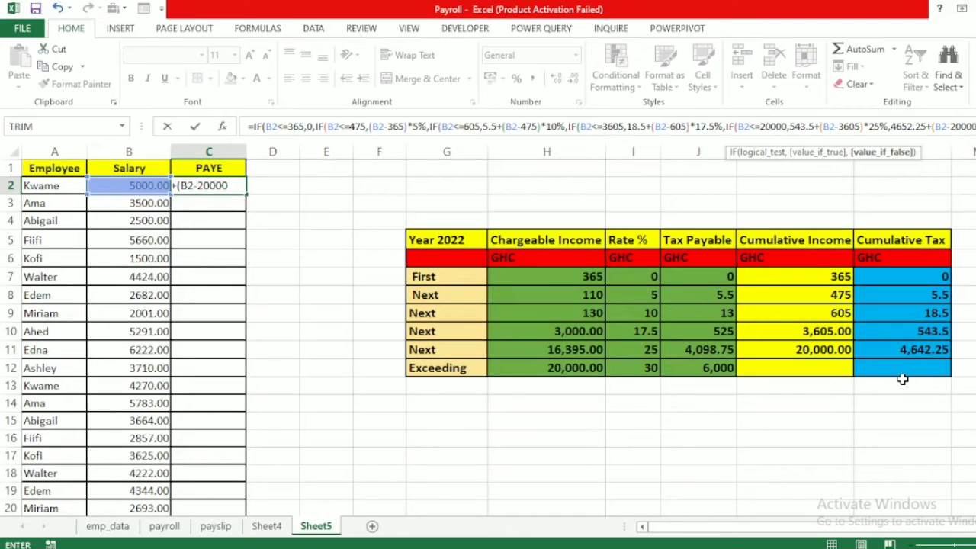
{"action": "type", "text": ")*30%"}
{"action": "type", "text": "))))"}
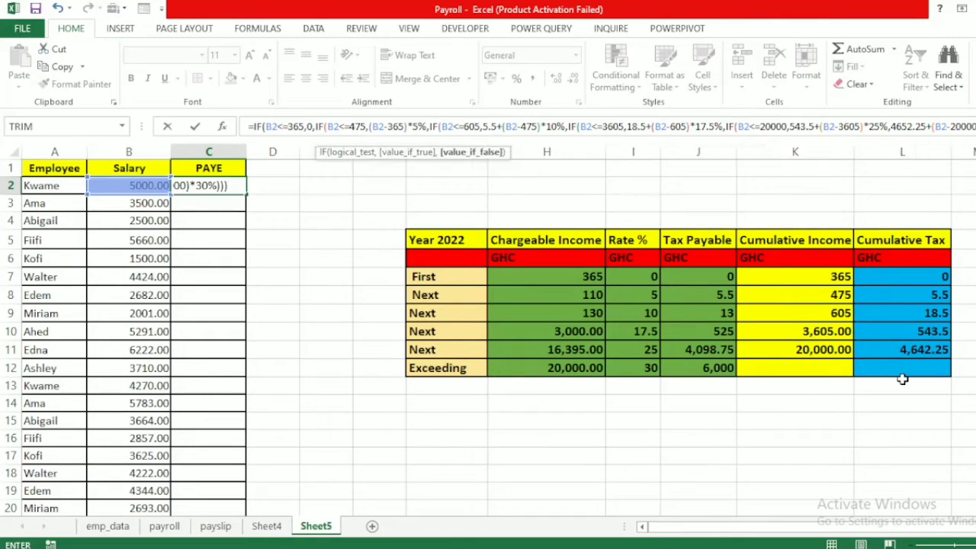
{"action": "key", "text": "Return"}
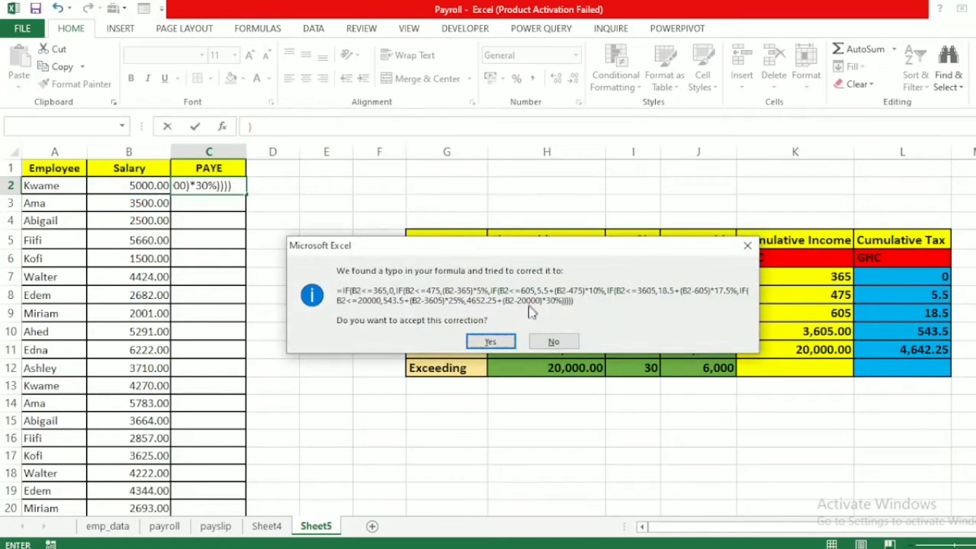
{"action": "left_click", "coordinate": [488, 342]}
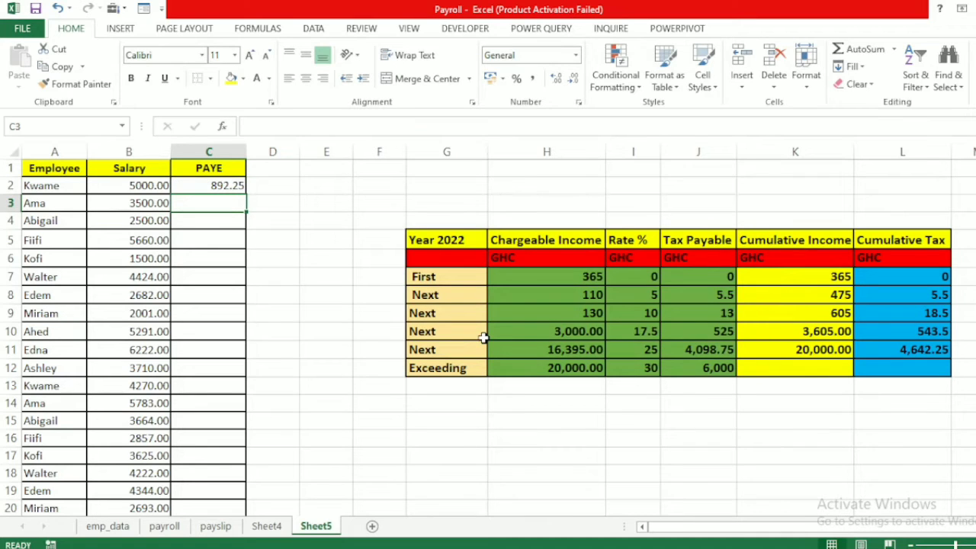
- Compare the PAYE result in C2 with the manually calculated total tax on Sheet4, and return to Sheet5
{"action": "left_click", "coordinate": [221, 191]}
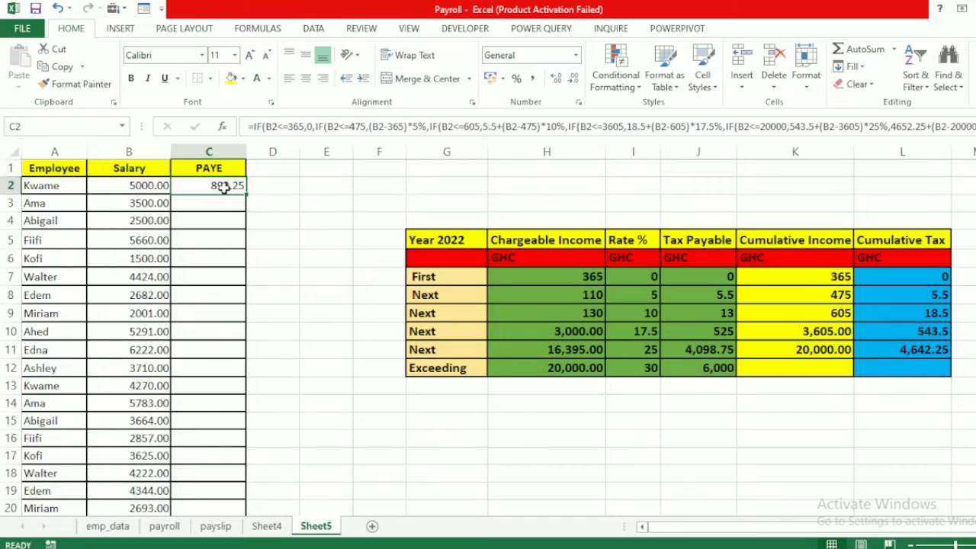
{"action": "left_click", "coordinate": [257, 189]}
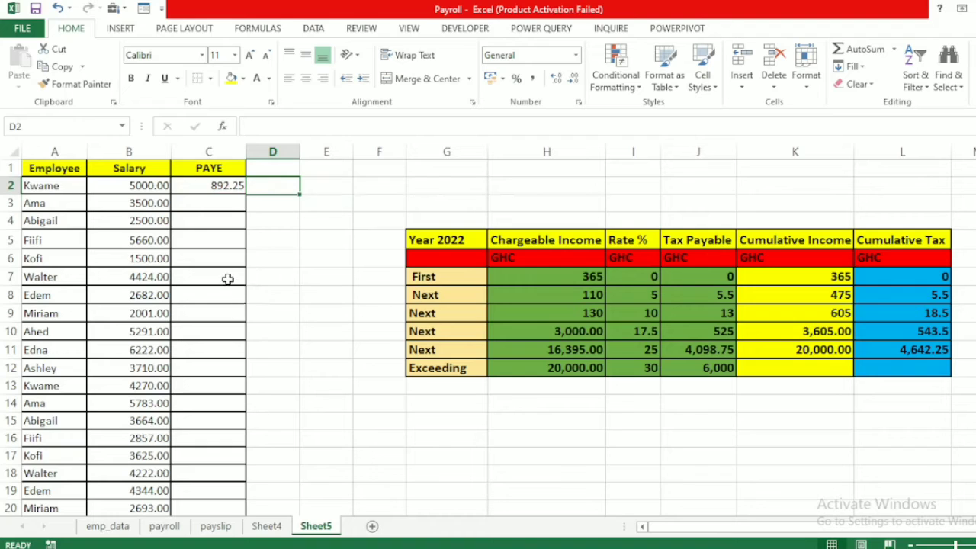
{"action": "left_click", "coordinate": [266, 526]}
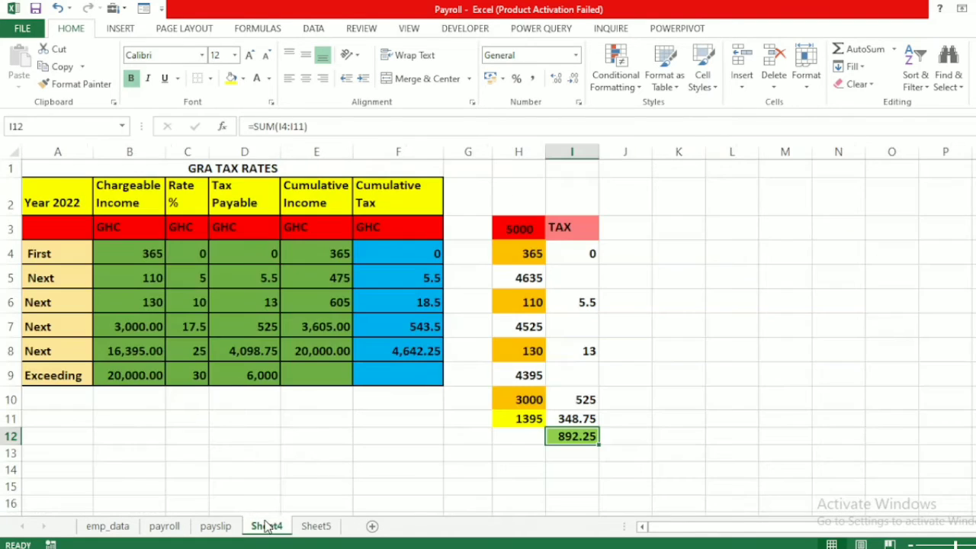
{"action": "left_click", "coordinate": [631, 433]}
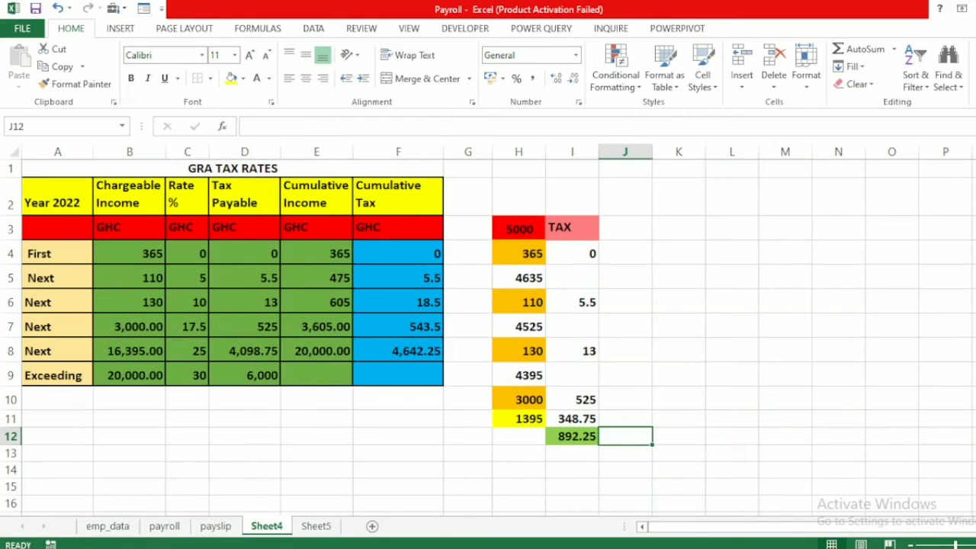
{"action": "left_click", "coordinate": [315, 526]}
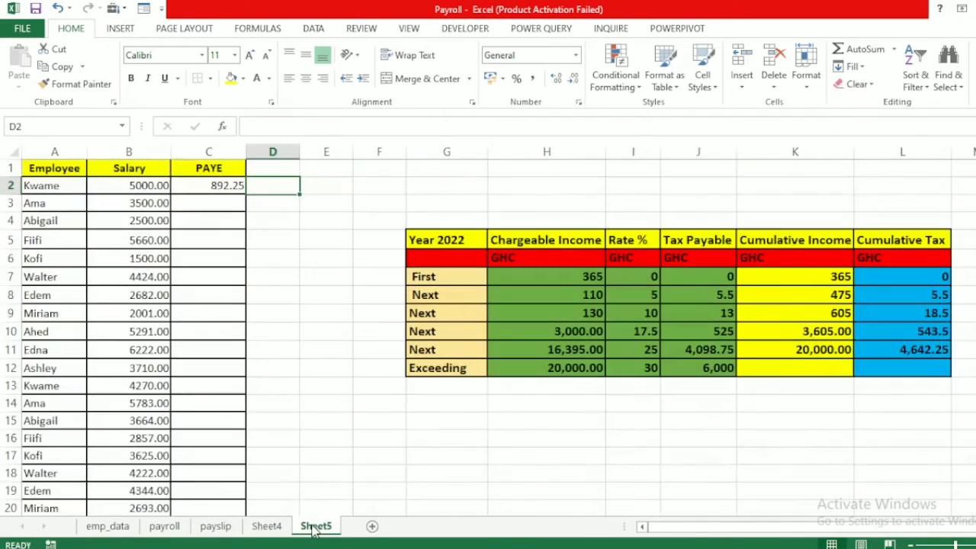
- Fill the PAYE formula from C2 down column C for all listed employees
{"action": "left_click", "coordinate": [231, 188]}
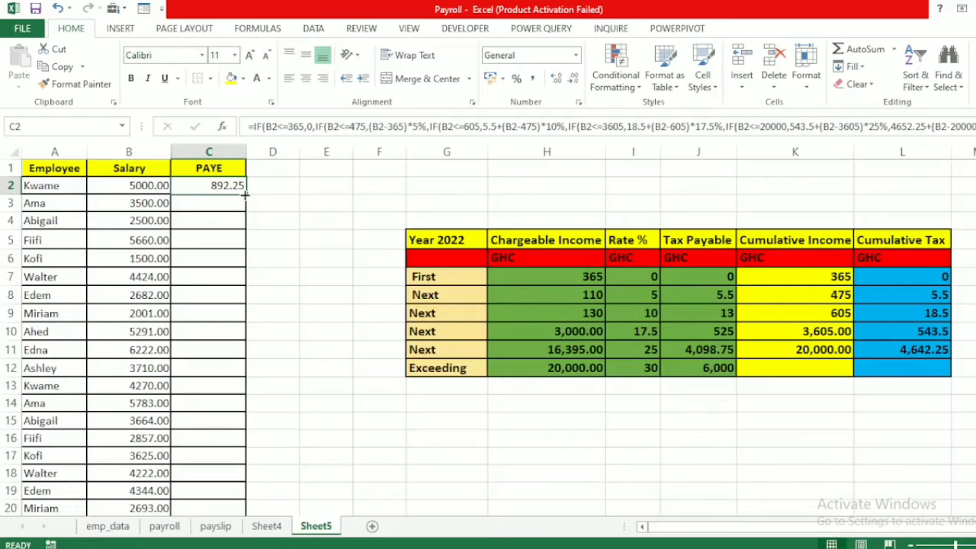
{"action": "double_click", "coordinate": [245, 194]}
{"action": "left_click", "coordinate": [308, 200]}
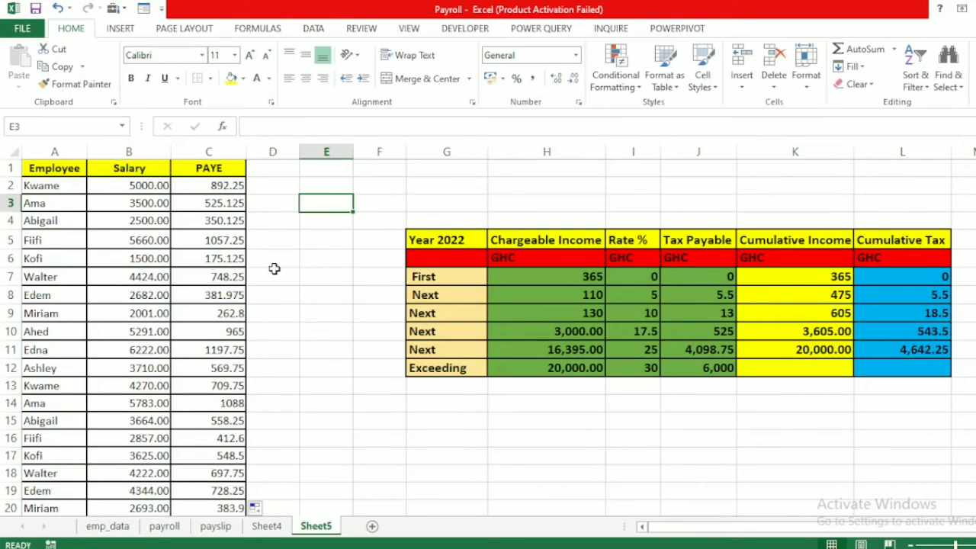
{"action": "left_click", "coordinate": [324, 172]}
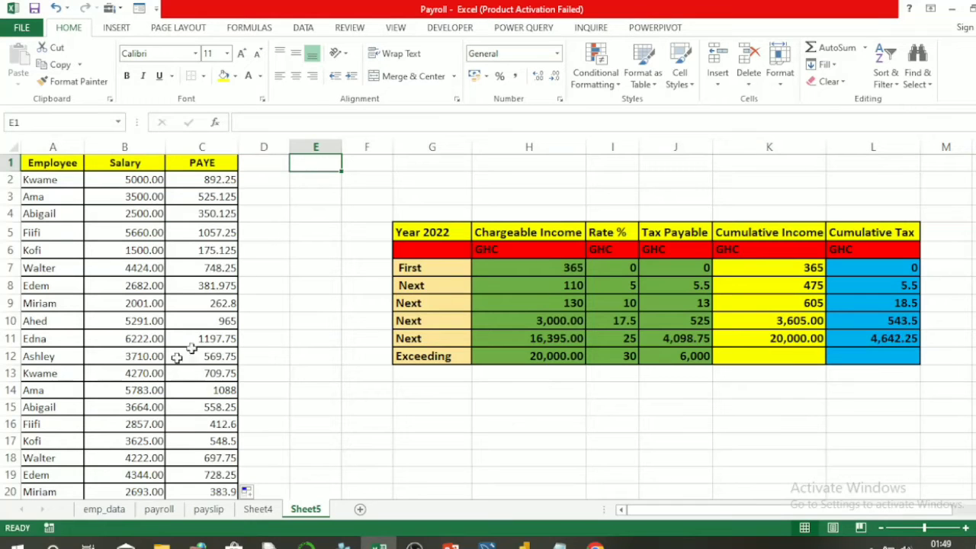
- Review the emp_data, payroll and payslip sheets to see how the payroll workbook is organised
{"action": "left_click", "coordinate": [99, 508]}
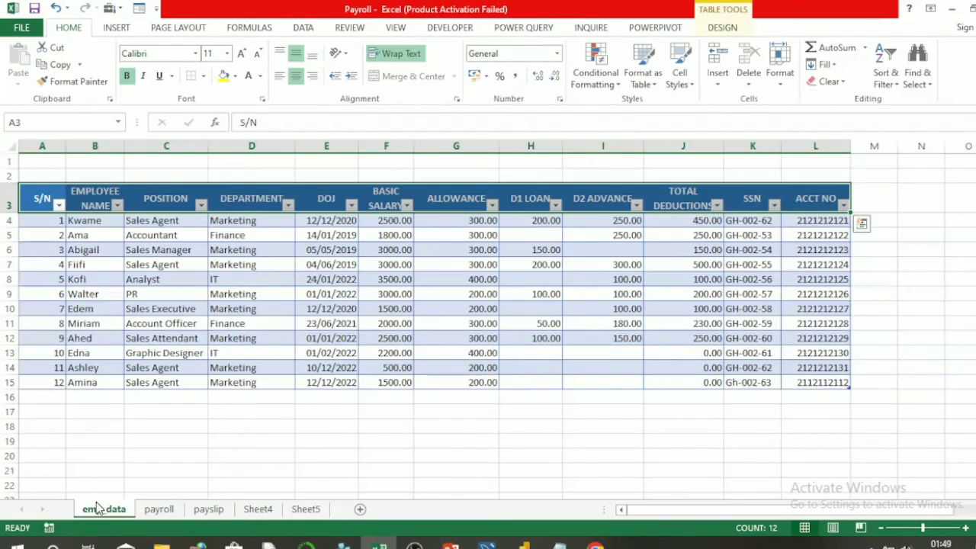
{"action": "left_click", "coordinate": [237, 429]}
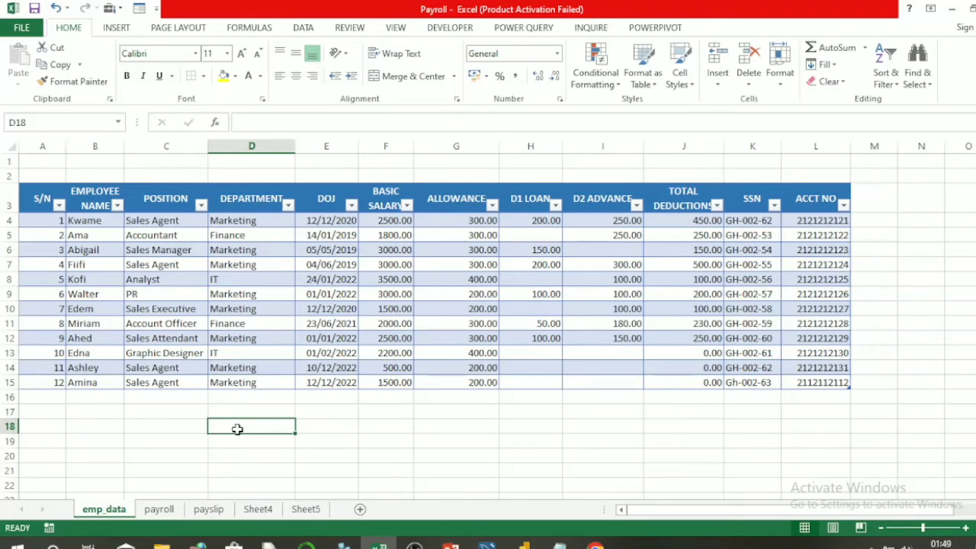
{"action": "left_click", "coordinate": [158, 509]}
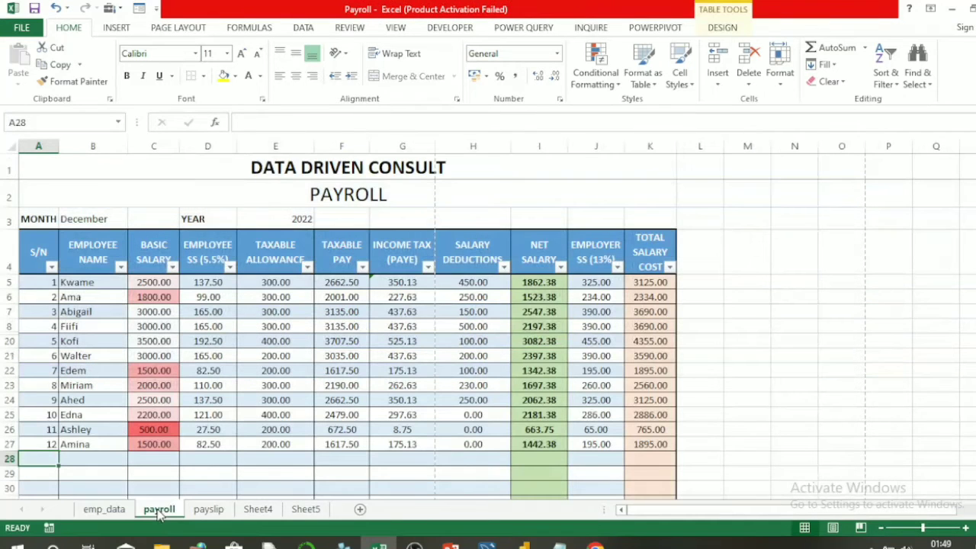
{"action": "left_click", "coordinate": [206, 510]}
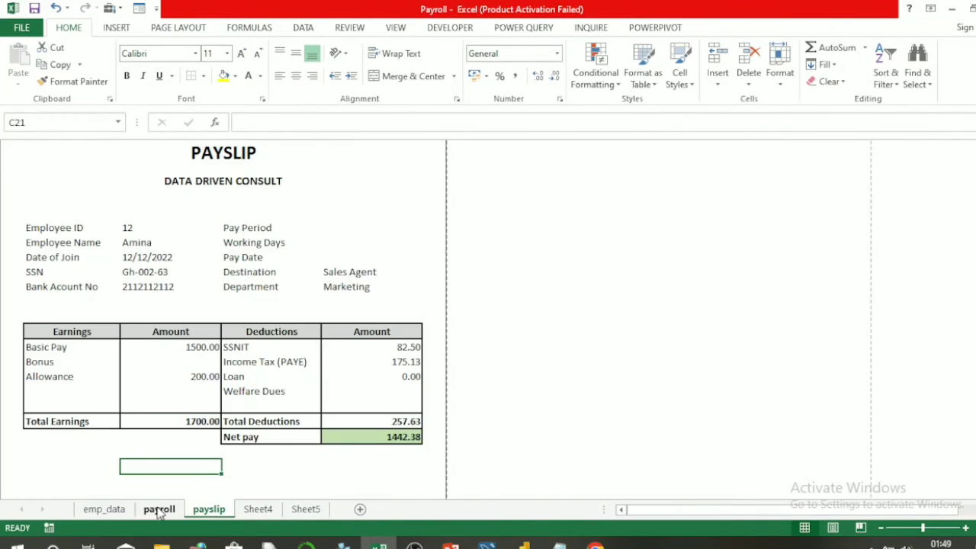
{"action": "left_click", "coordinate": [159, 509]}
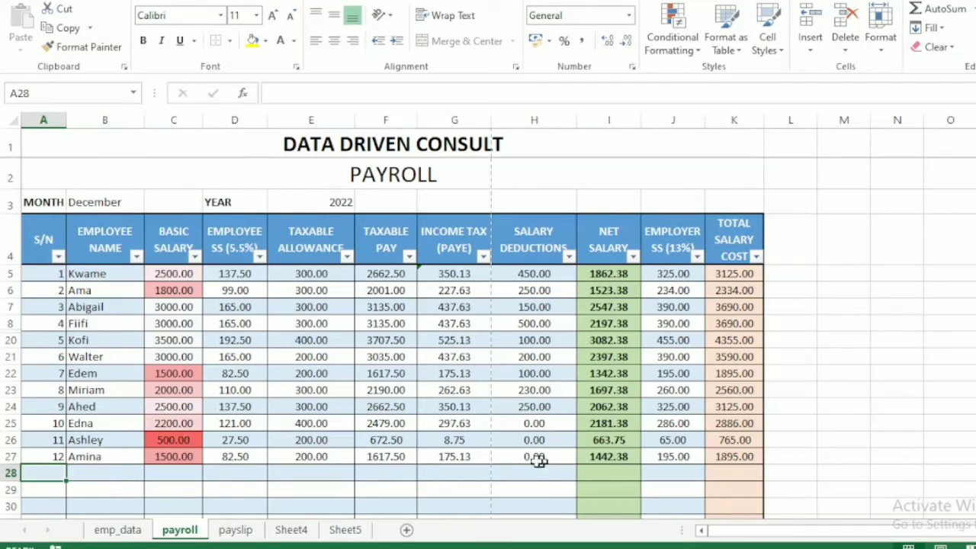
- Select the header row of the employee table on emp_data and open its data entry form
{"action": "left_click", "coordinate": [118, 530]}
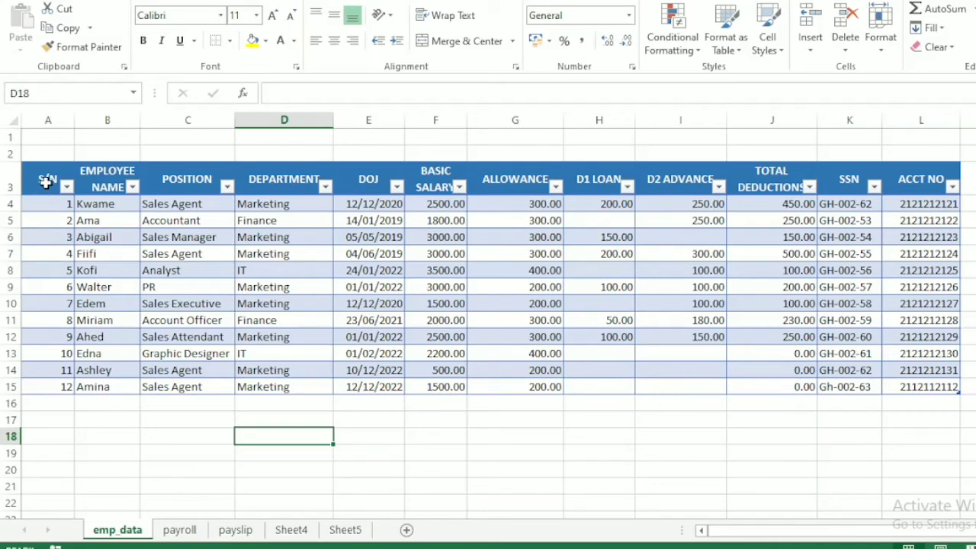
{"action": "left_click", "coordinate": [42, 181]}
{"action": "key", "text": "ctrl+shift+Right"}
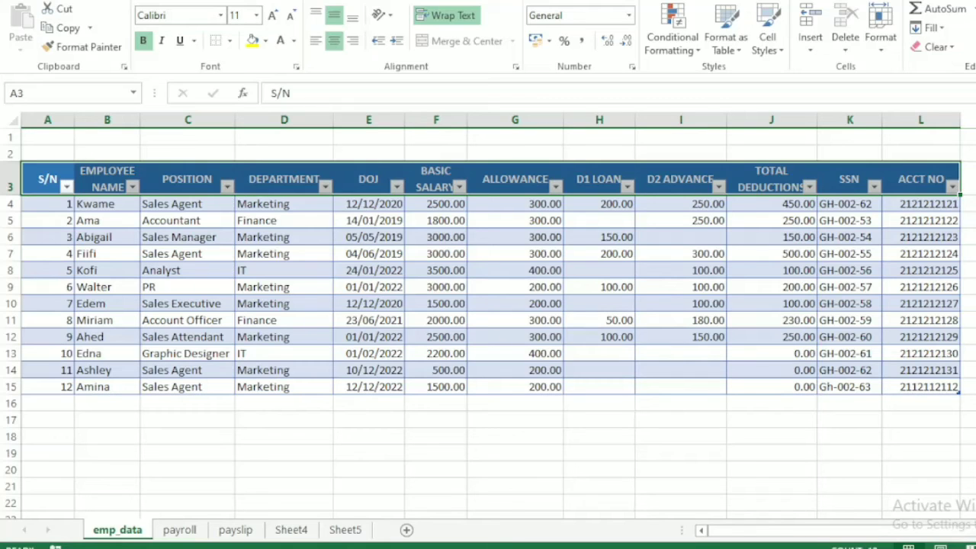
{"action": "key", "text": "alt+d"}
{"action": "key", "text": "o"}
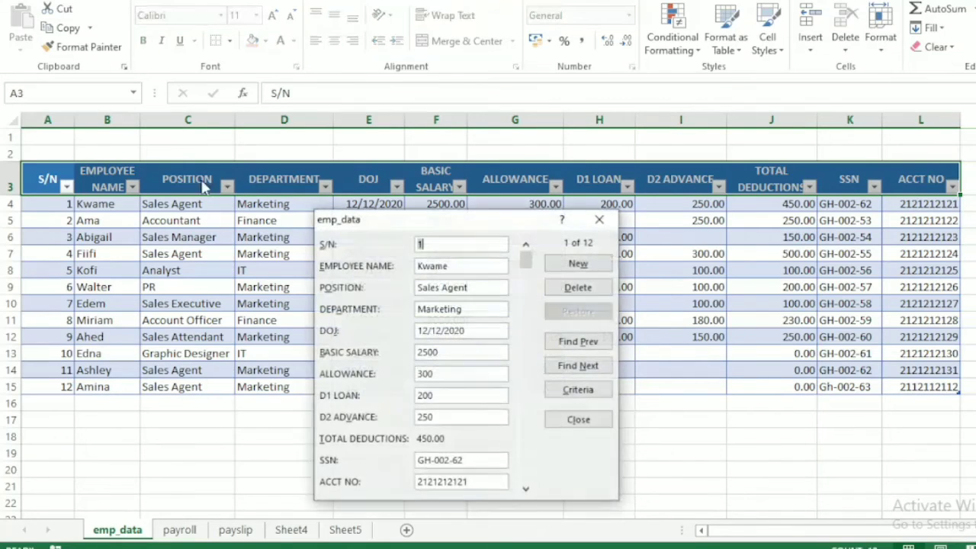
- Add employee record 13 with name, SSN and account number: Sales Attendant, Marketing, DOJ 12/01/2021, salary 2300, allowance 300, D2 advance 150; close the form
{"action": "left_click", "coordinate": [571, 267]}
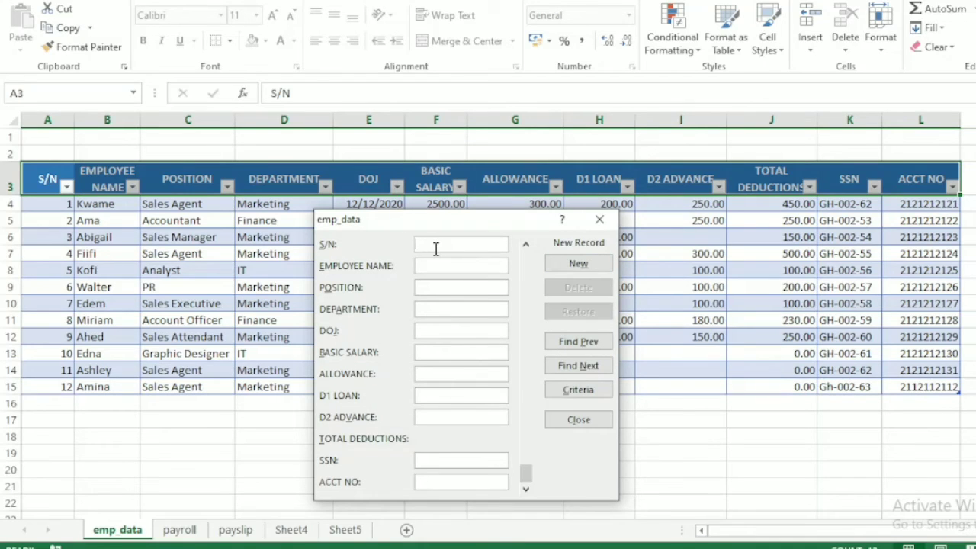
{"action": "type", "text": "13"}
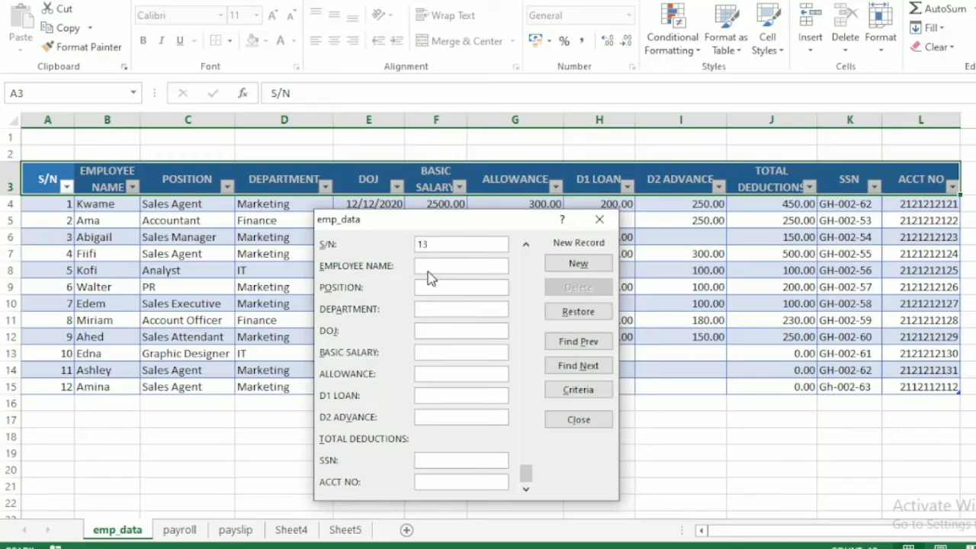
{"action": "left_click", "coordinate": [440, 264]}
{"action": "type", "text": "Appiah"}
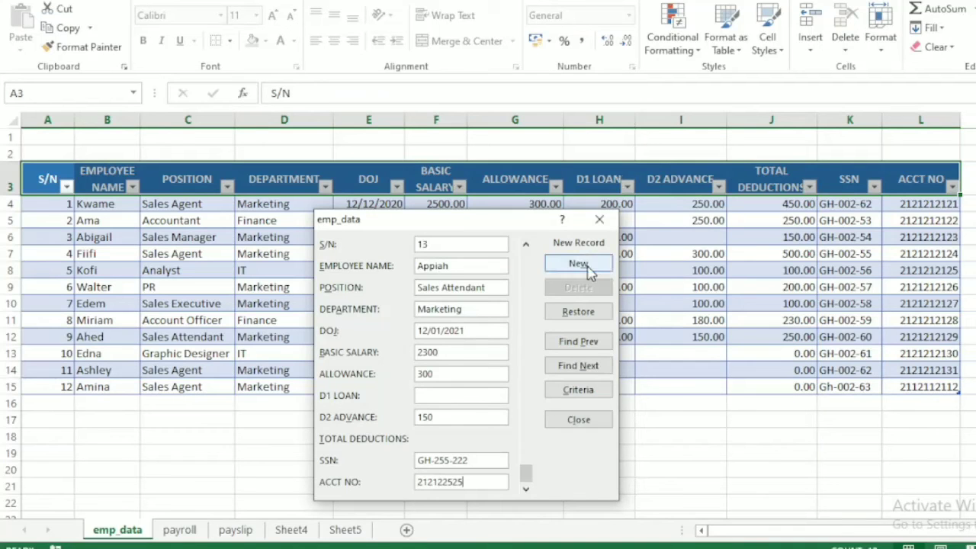
{"action": "left_click", "coordinate": [572, 267]}
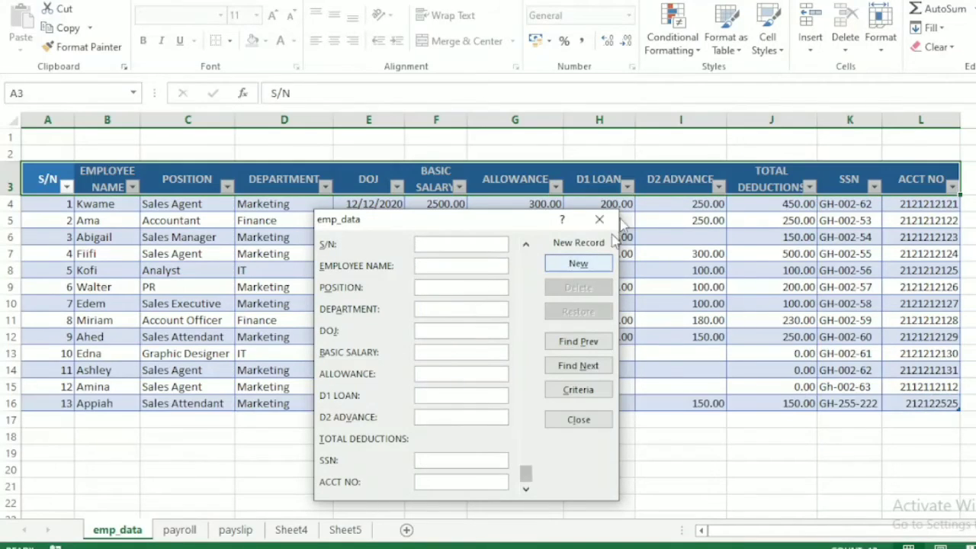
{"action": "left_click", "coordinate": [577, 420]}
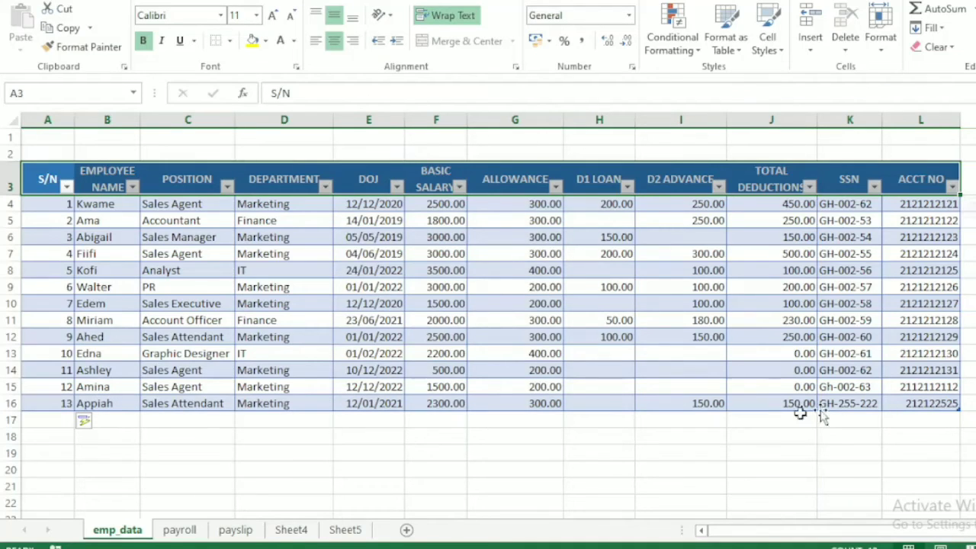
{"action": "left_click", "coordinate": [226, 439]}
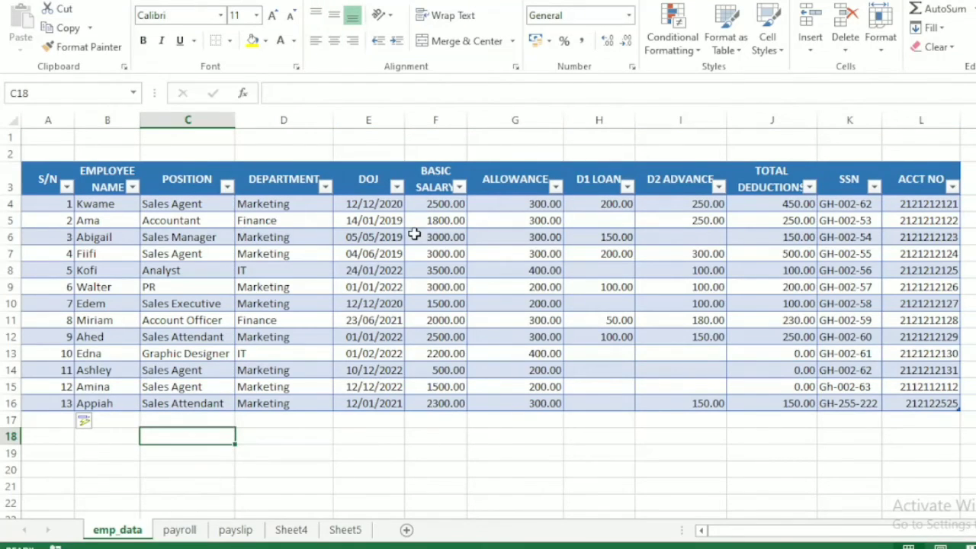
- On the payroll sheet, look through the available months in the MONTH cell and set the YEAR to 2023
{"action": "left_click", "coordinate": [179, 532]}
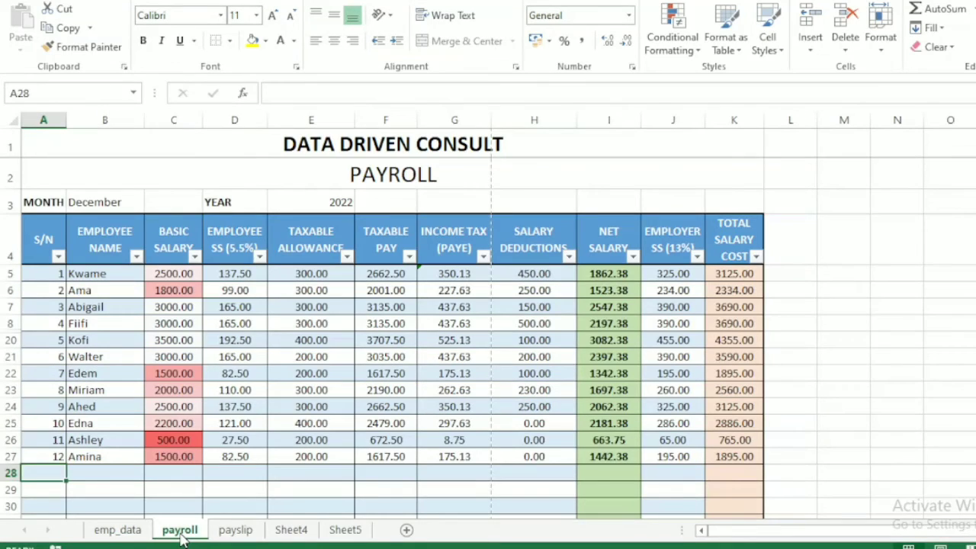
{"action": "left_click", "coordinate": [116, 202]}
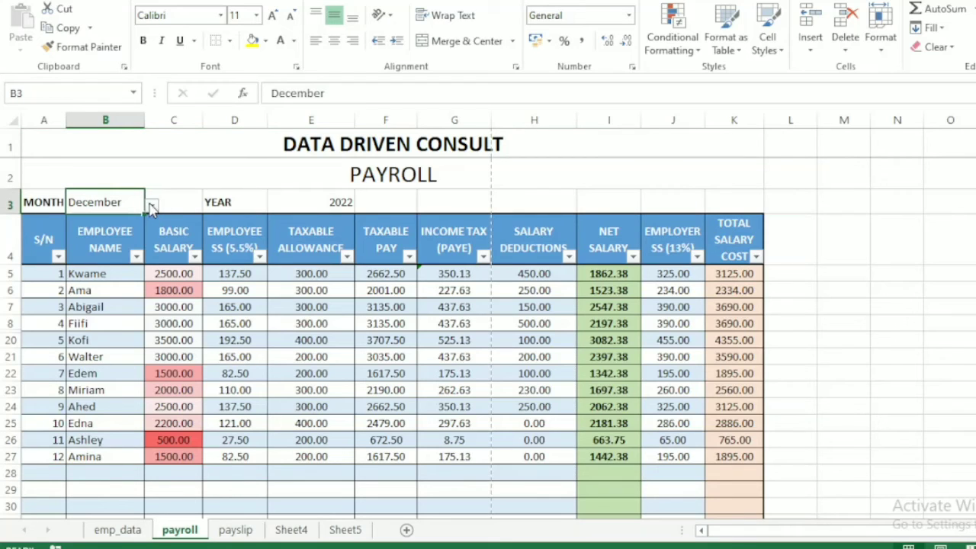
{"action": "left_click", "coordinate": [151, 206]}
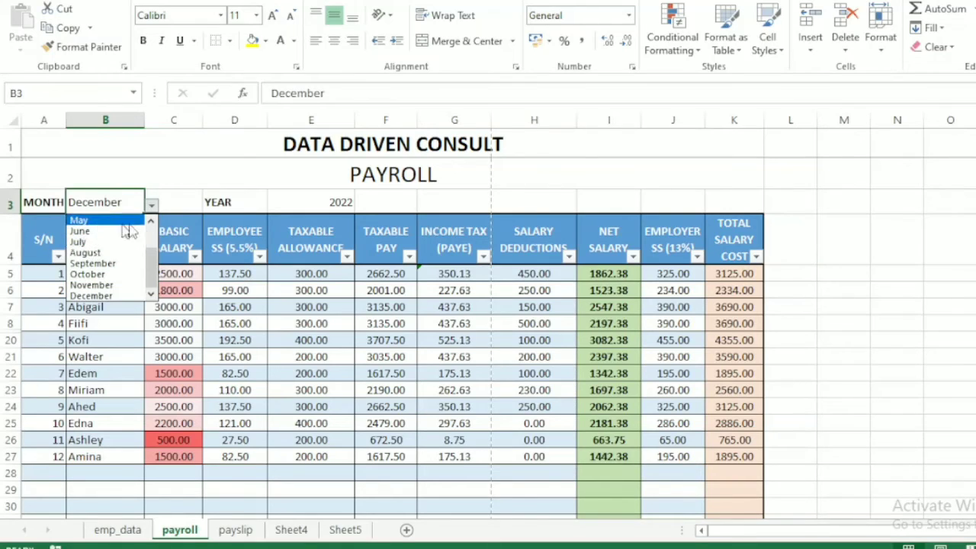
{"action": "left_click", "coordinate": [152, 221]}
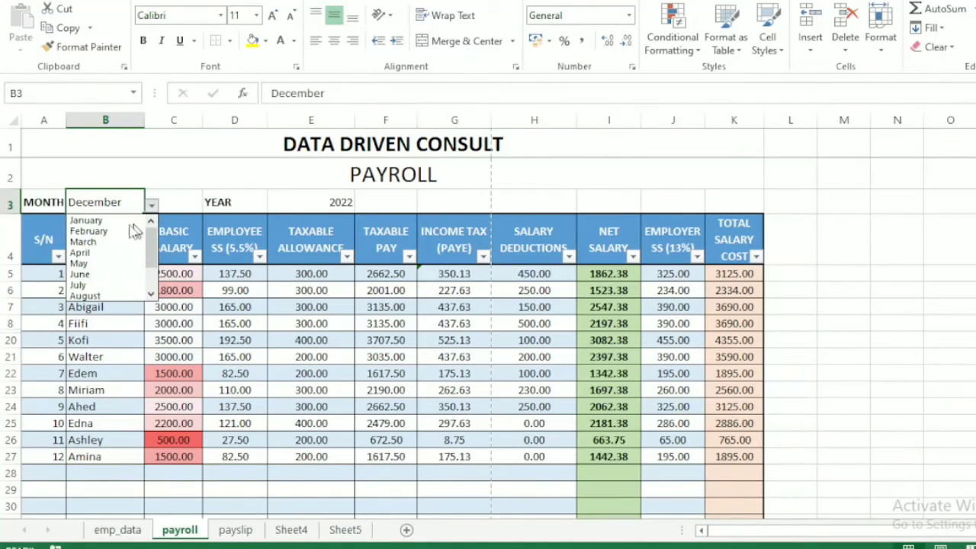
{"action": "left_click", "coordinate": [105, 208]}
{"action": "left_click", "coordinate": [318, 201]}
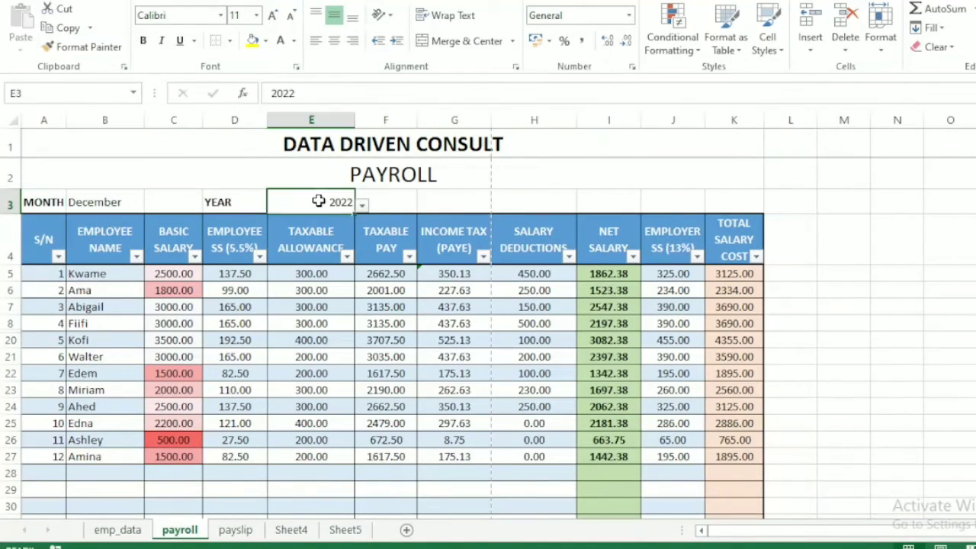
{"action": "left_click", "coordinate": [363, 204]}
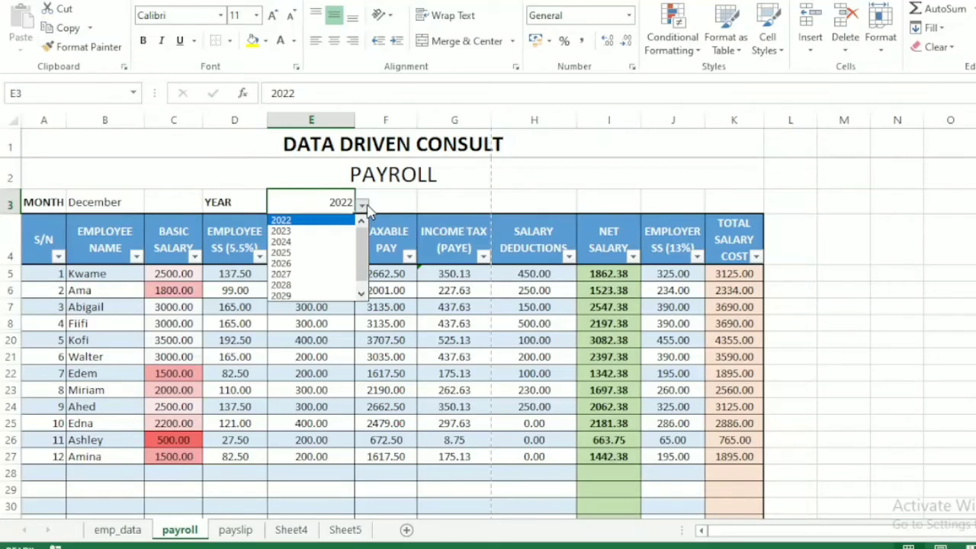
{"action": "left_click", "coordinate": [303, 232]}
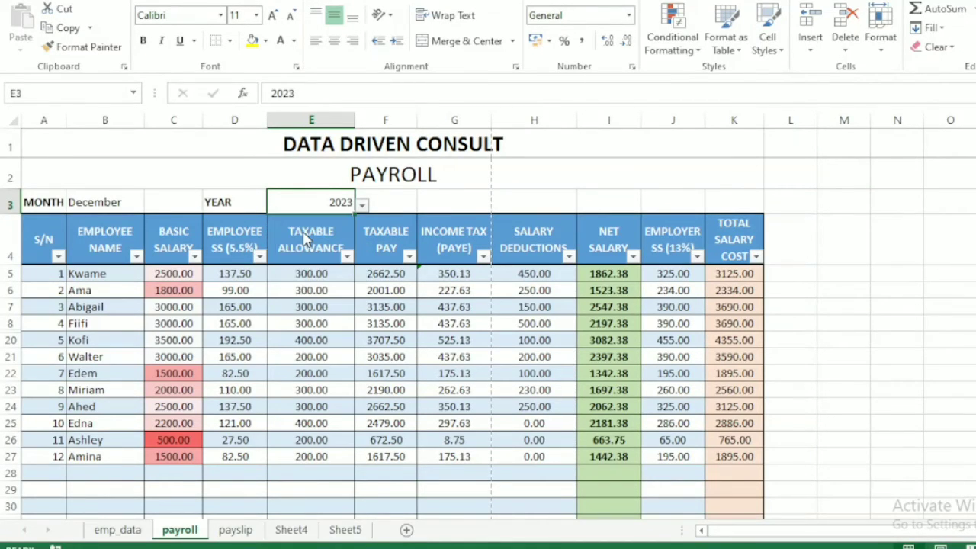
- Enter serial number 13 in A28 of the payroll table and inspect the shaded basic salary cells C26 and C22
{"action": "left_click", "coordinate": [43, 474]}
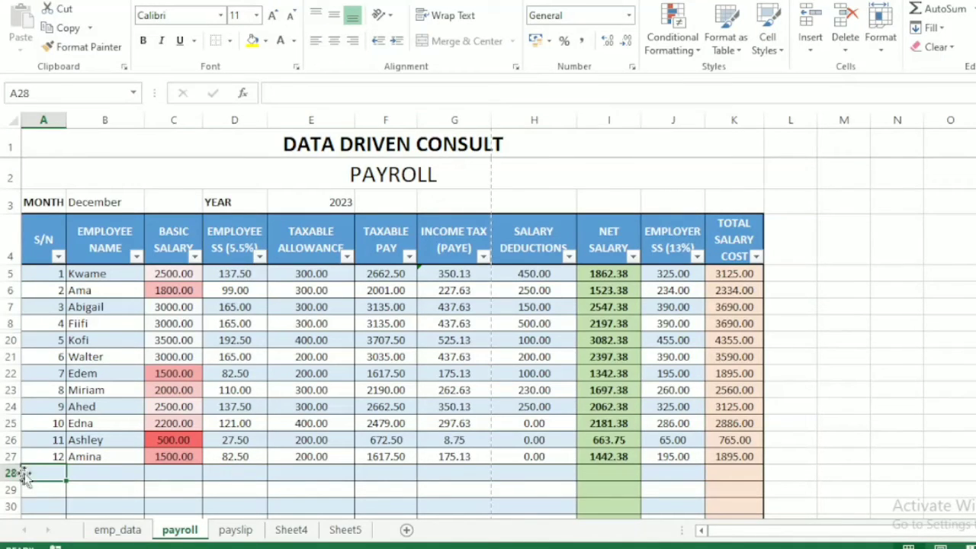
{"action": "type", "text": "13"}
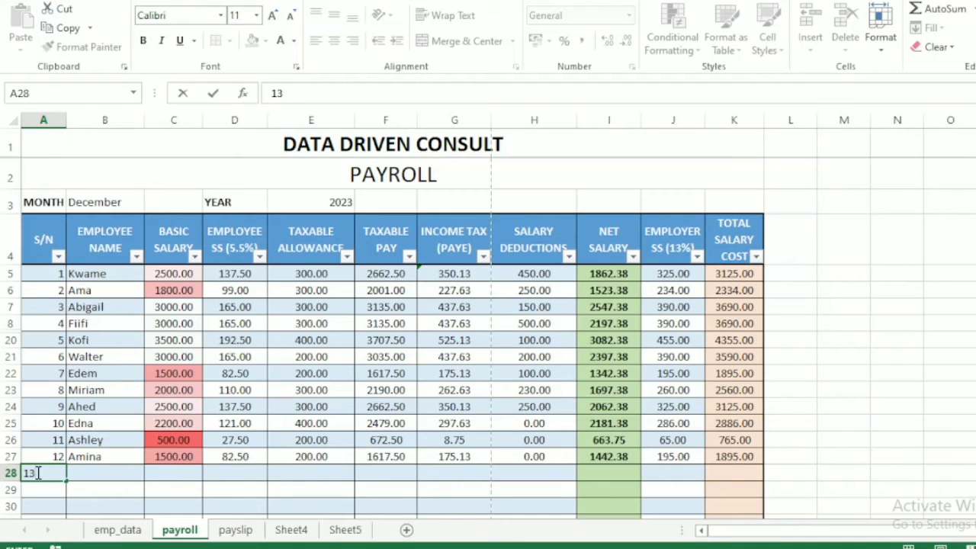
{"action": "key", "text": "Return"}
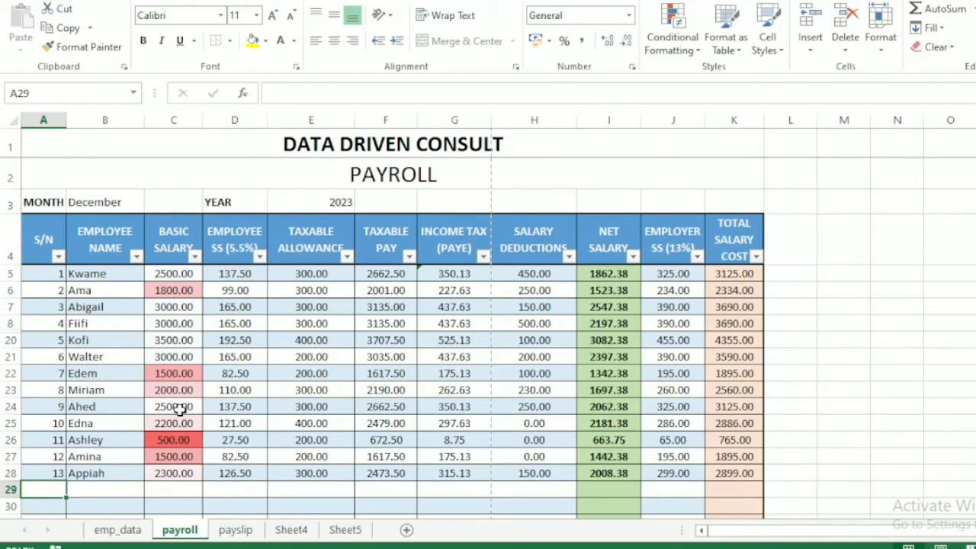
{"action": "left_click", "coordinate": [176, 441]}
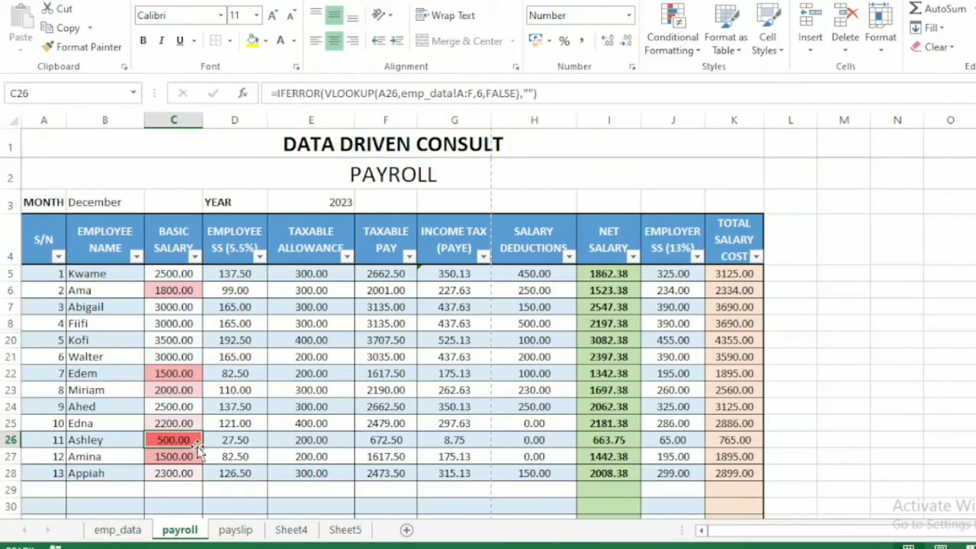
{"action": "left_click", "coordinate": [185, 373]}
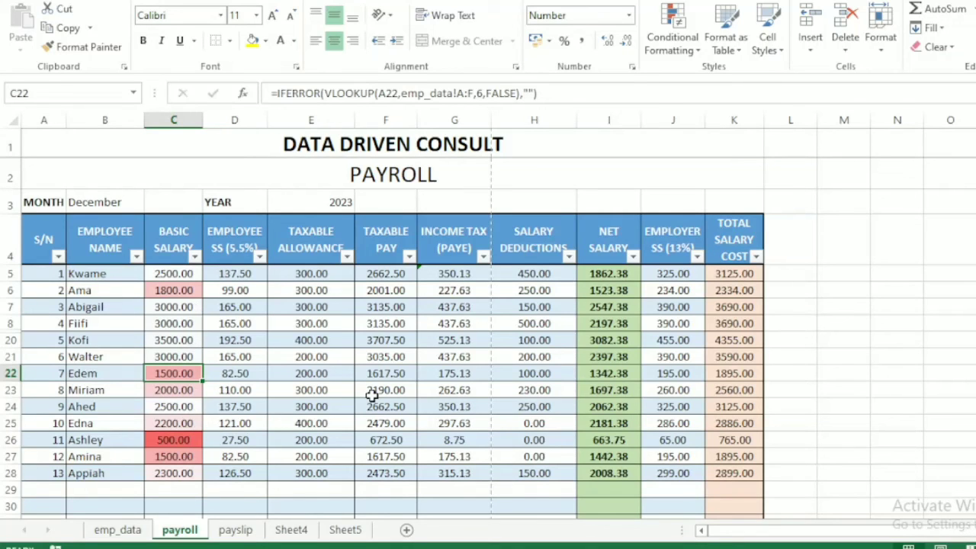
- Set the Employee ID on the payslip sheet to 13 and check the payslip's print preview without printing
{"action": "left_click", "coordinate": [233, 532]}
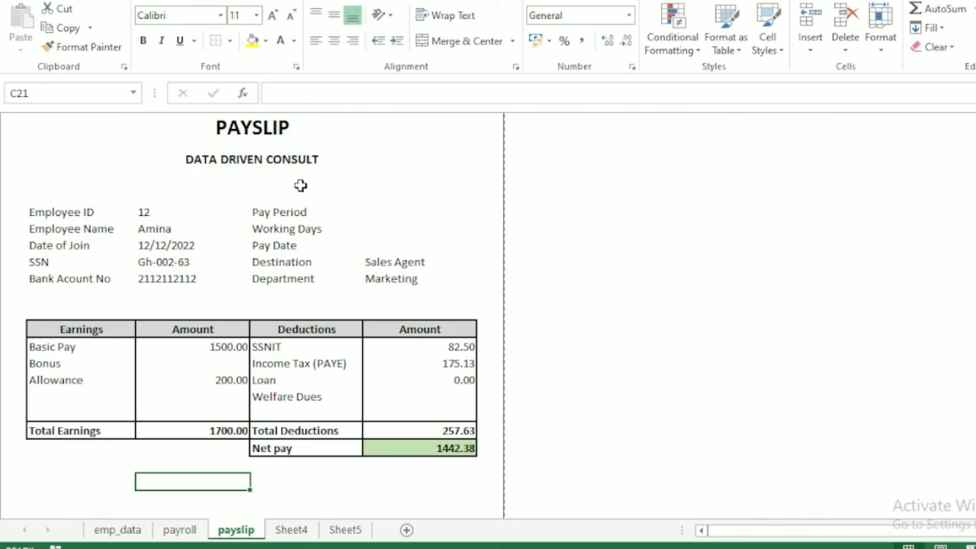
{"action": "left_click", "coordinate": [168, 214]}
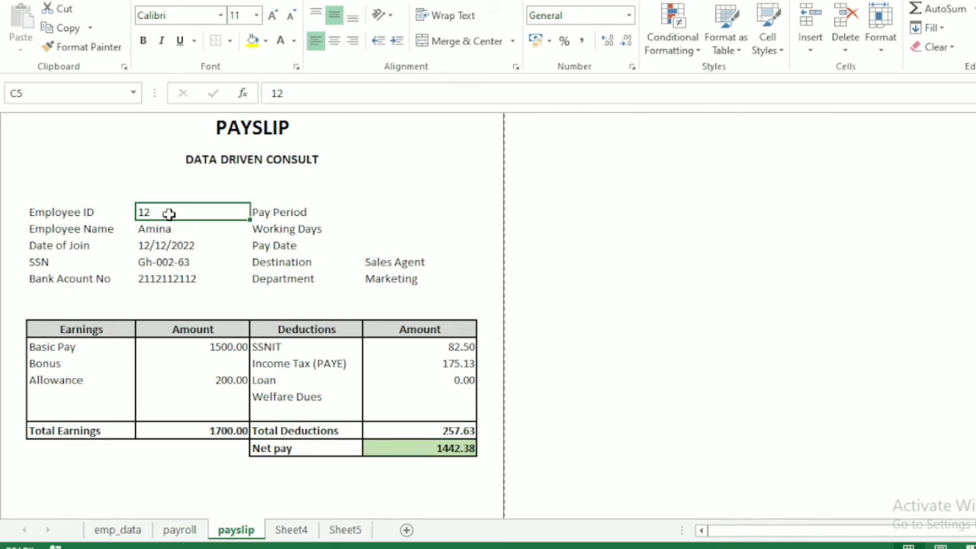
{"action": "type", "text": "13"}
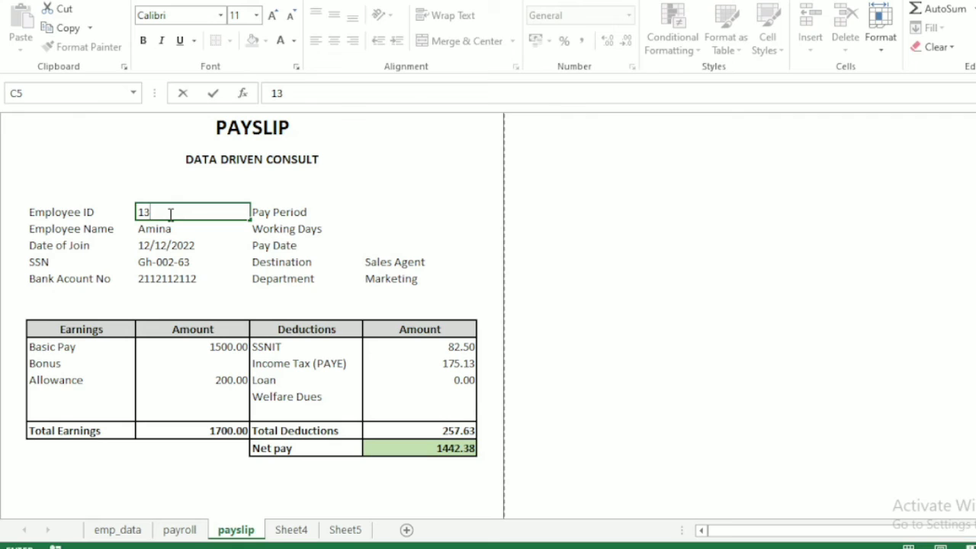
{"action": "key", "text": "Return"}
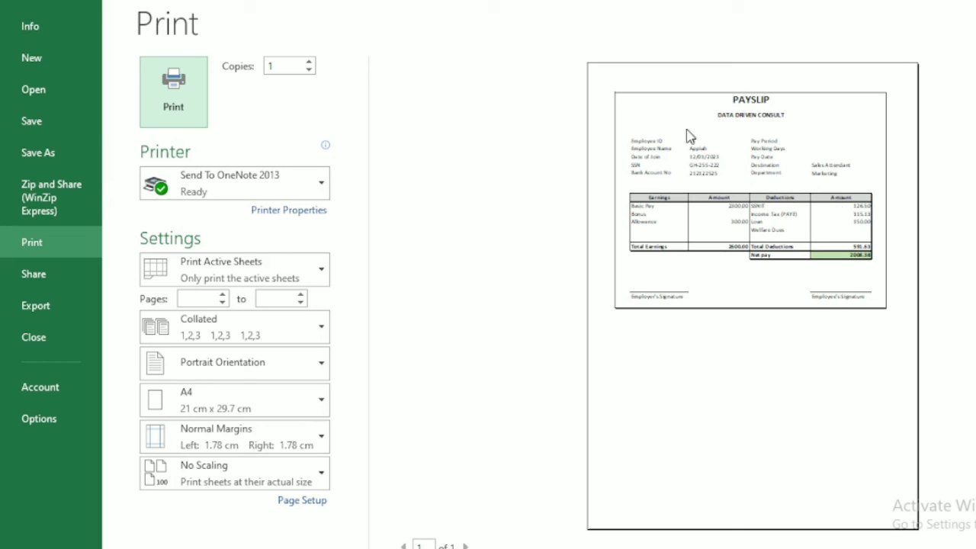
{"action": "key", "text": "Escape"}
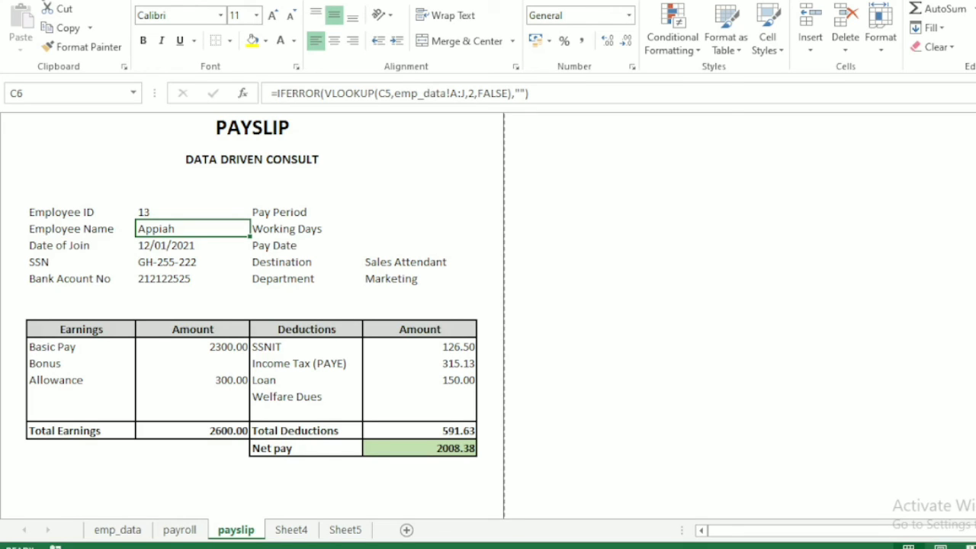
- Review the emp_data, payroll and payslip sheets once more, finishing on emp_data
{"action": "left_click", "coordinate": [140, 532]}
{"action": "left_click", "coordinate": [181, 531]}
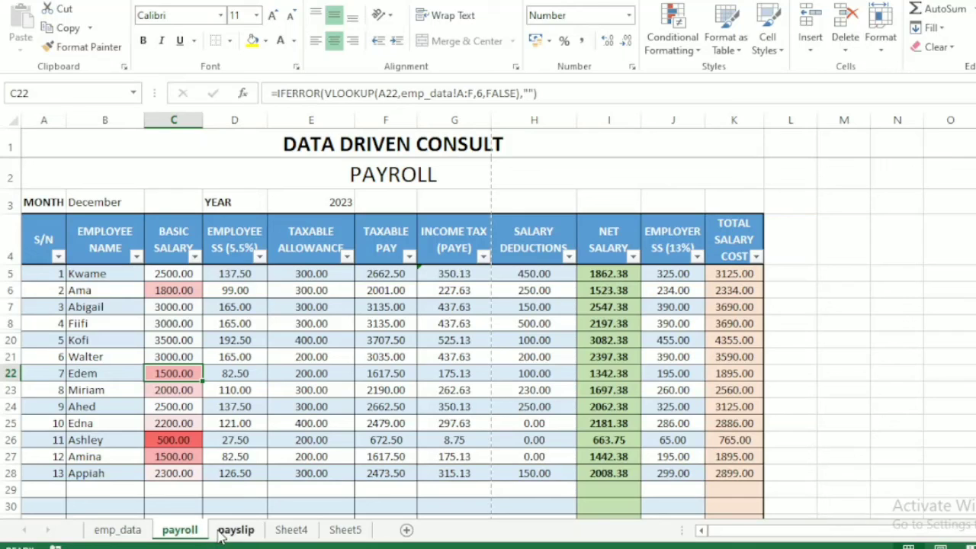
{"action": "left_click", "coordinate": [220, 534]}
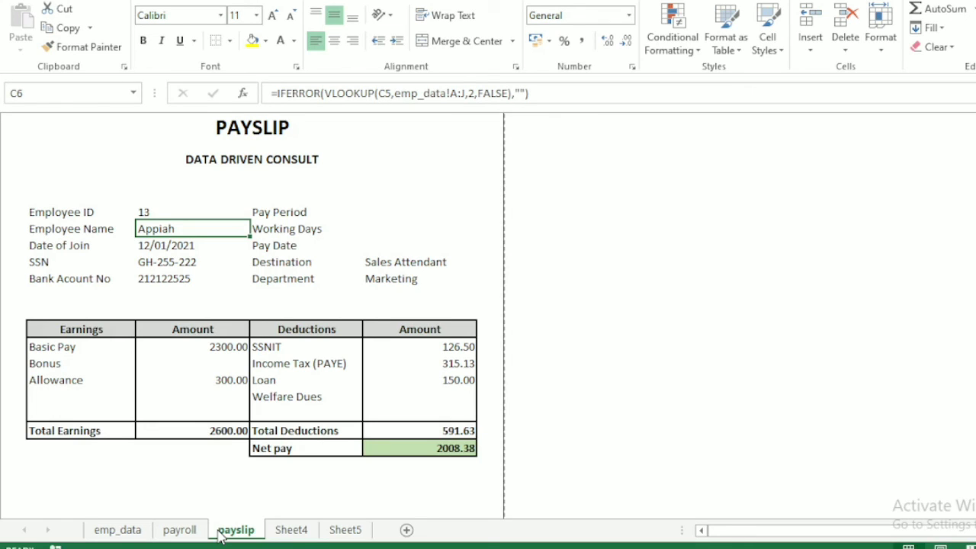
{"action": "left_click", "coordinate": [183, 532]}
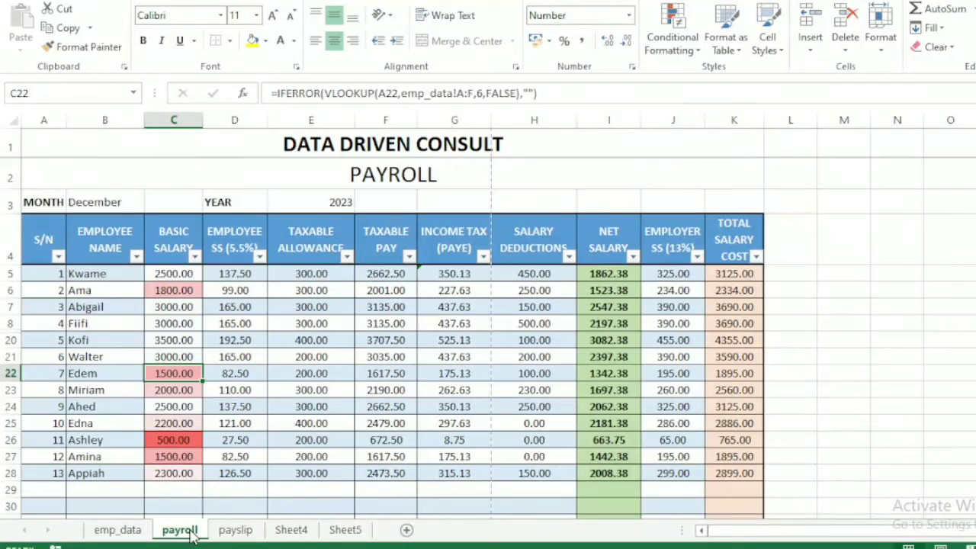
{"action": "key", "text": "ctrl+Page_Up"}
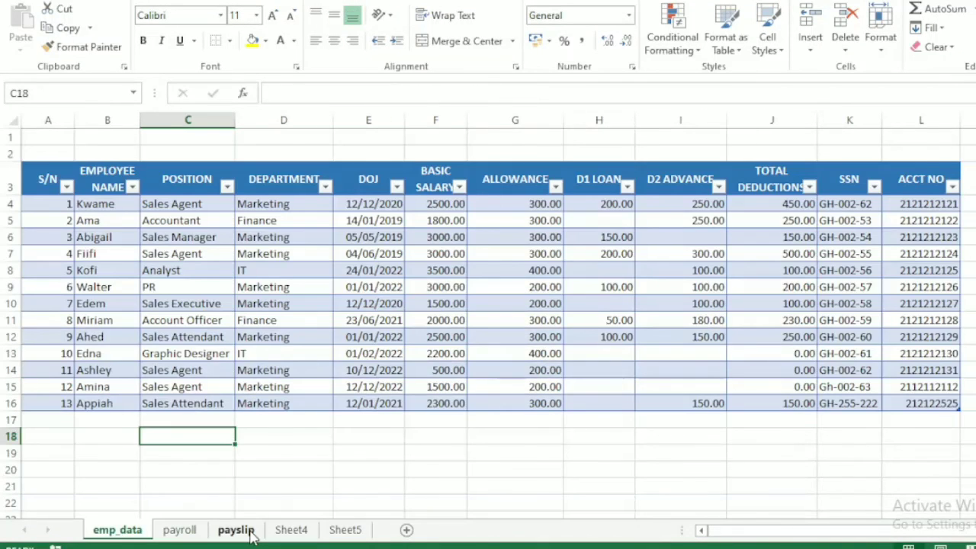